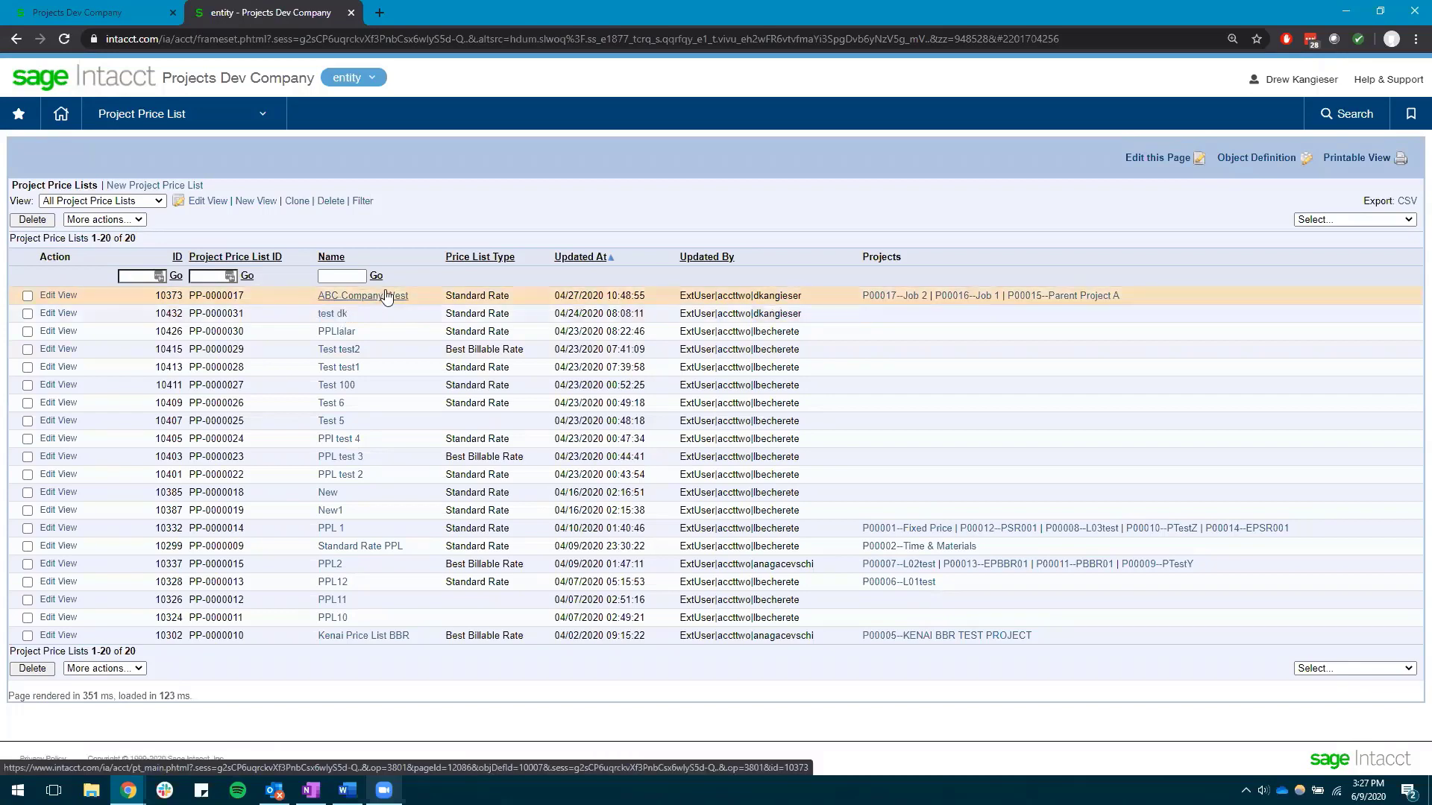
{"action": "left_click", "coordinate": [225, 111]}
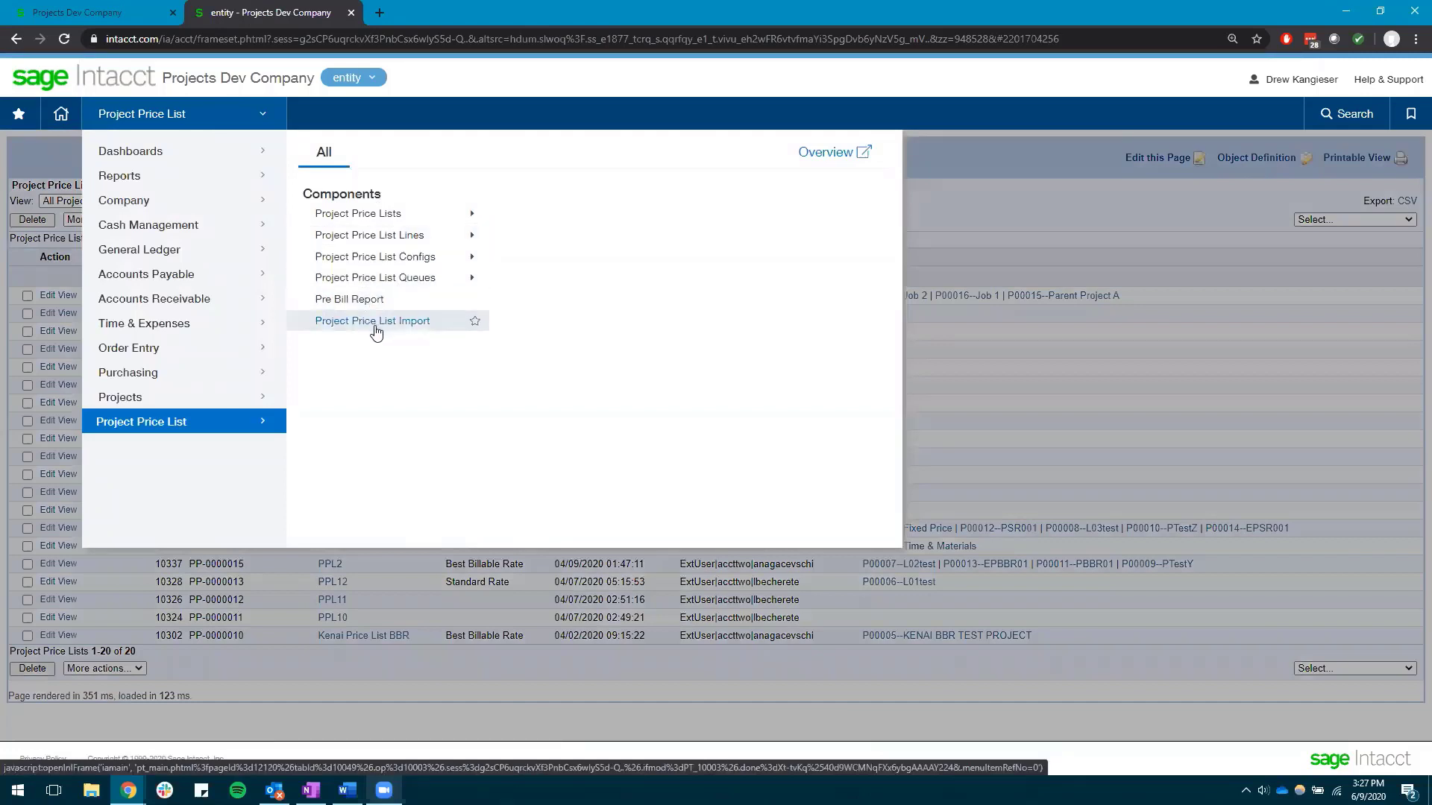
{"action": "left_click", "coordinate": [1086, 426]}
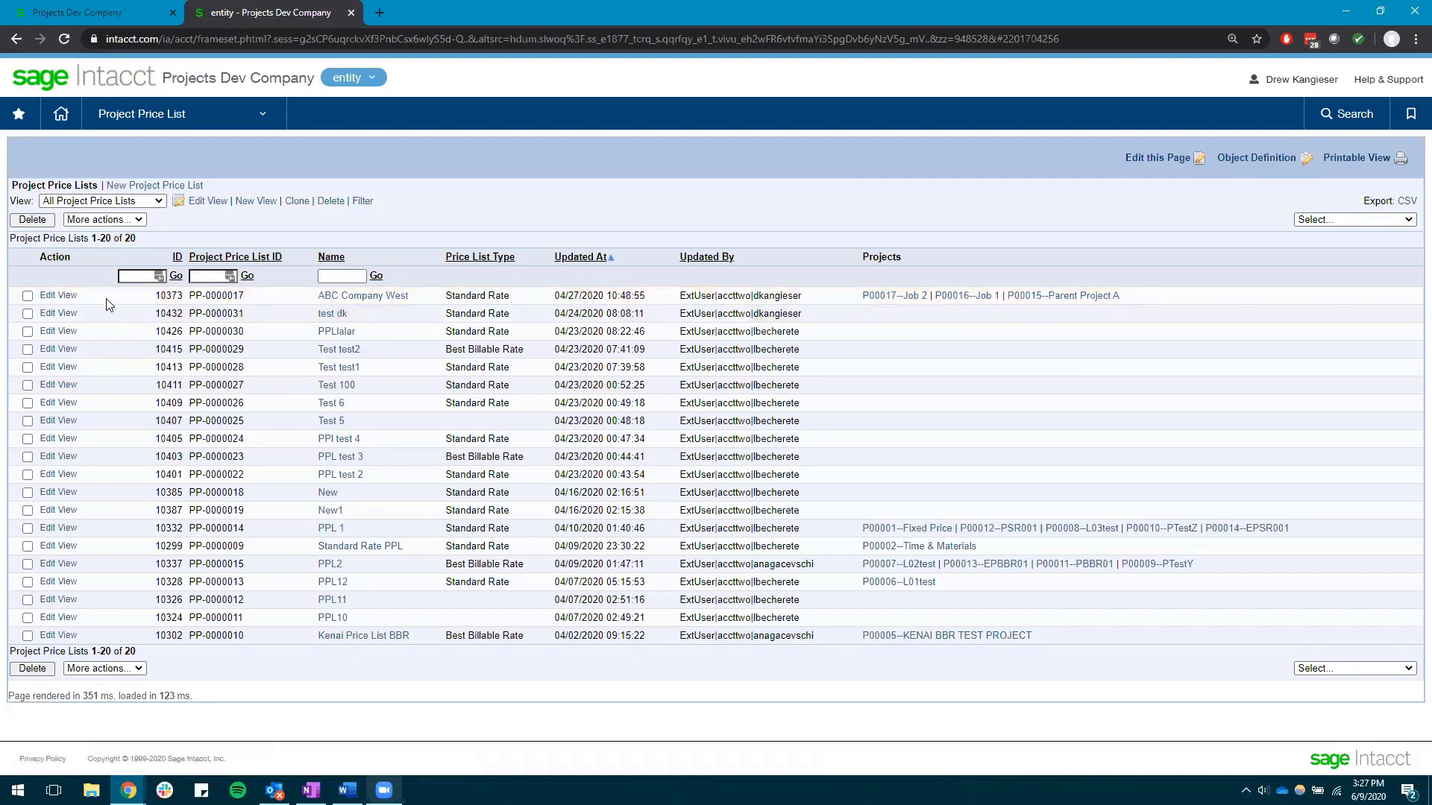
Open the ABC Company West price list for editing and examine its entries, including the details of the Consumables line in row 7.
{"action": "left_click", "coordinate": [44, 297]}
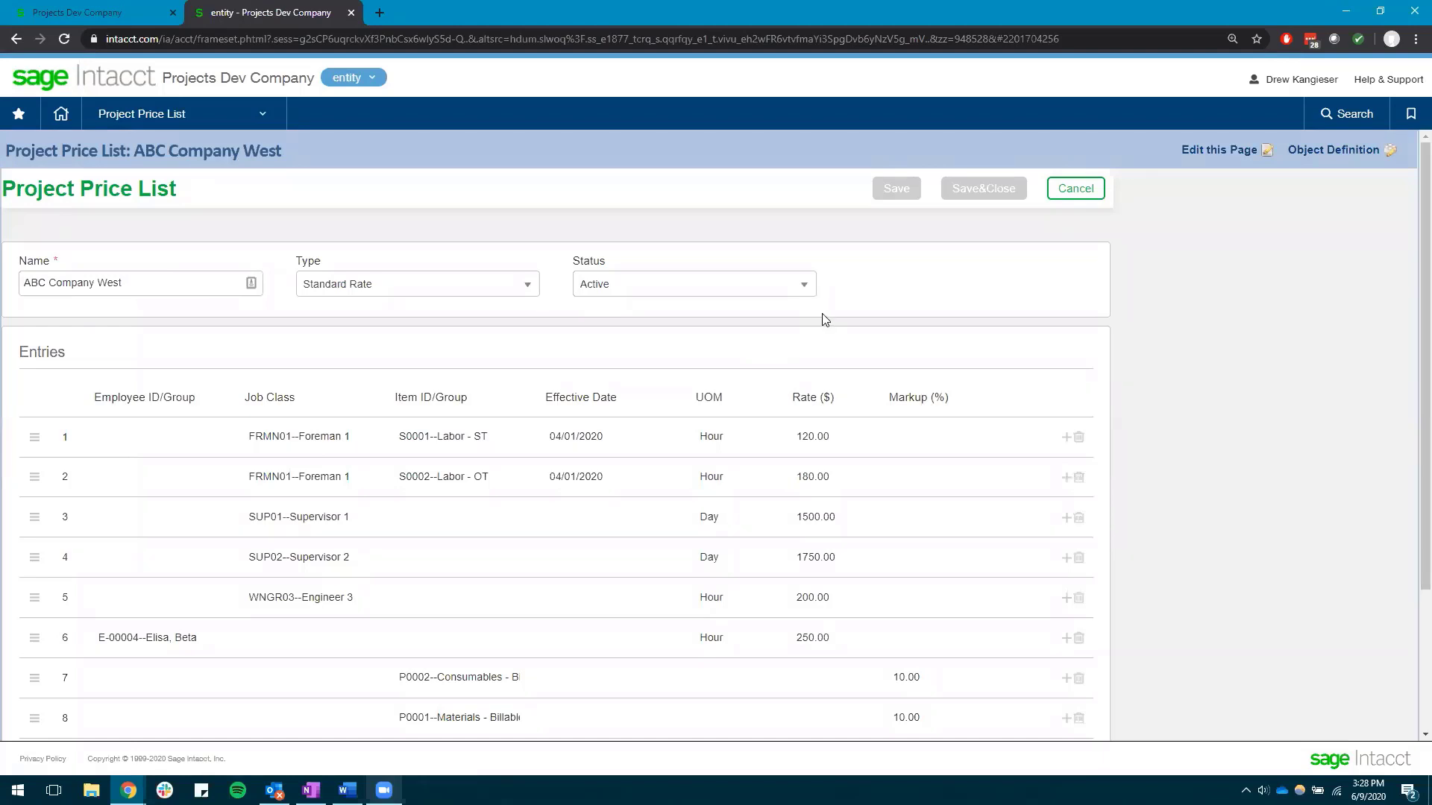
{"action": "scroll", "coordinate": [156, 388], "scroll_direction": "down", "scroll_amount": 1}
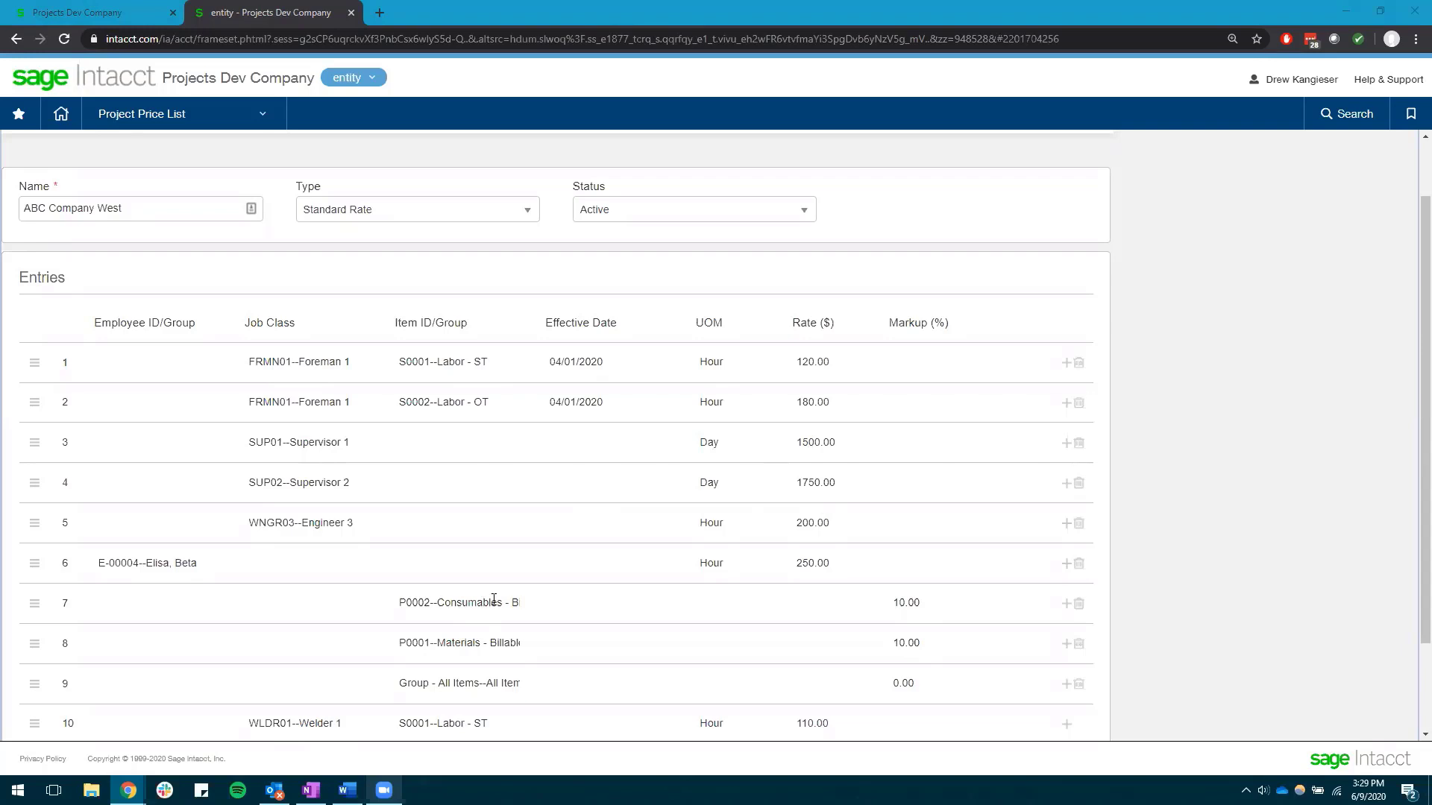
{"action": "left_click", "coordinate": [432, 601]}
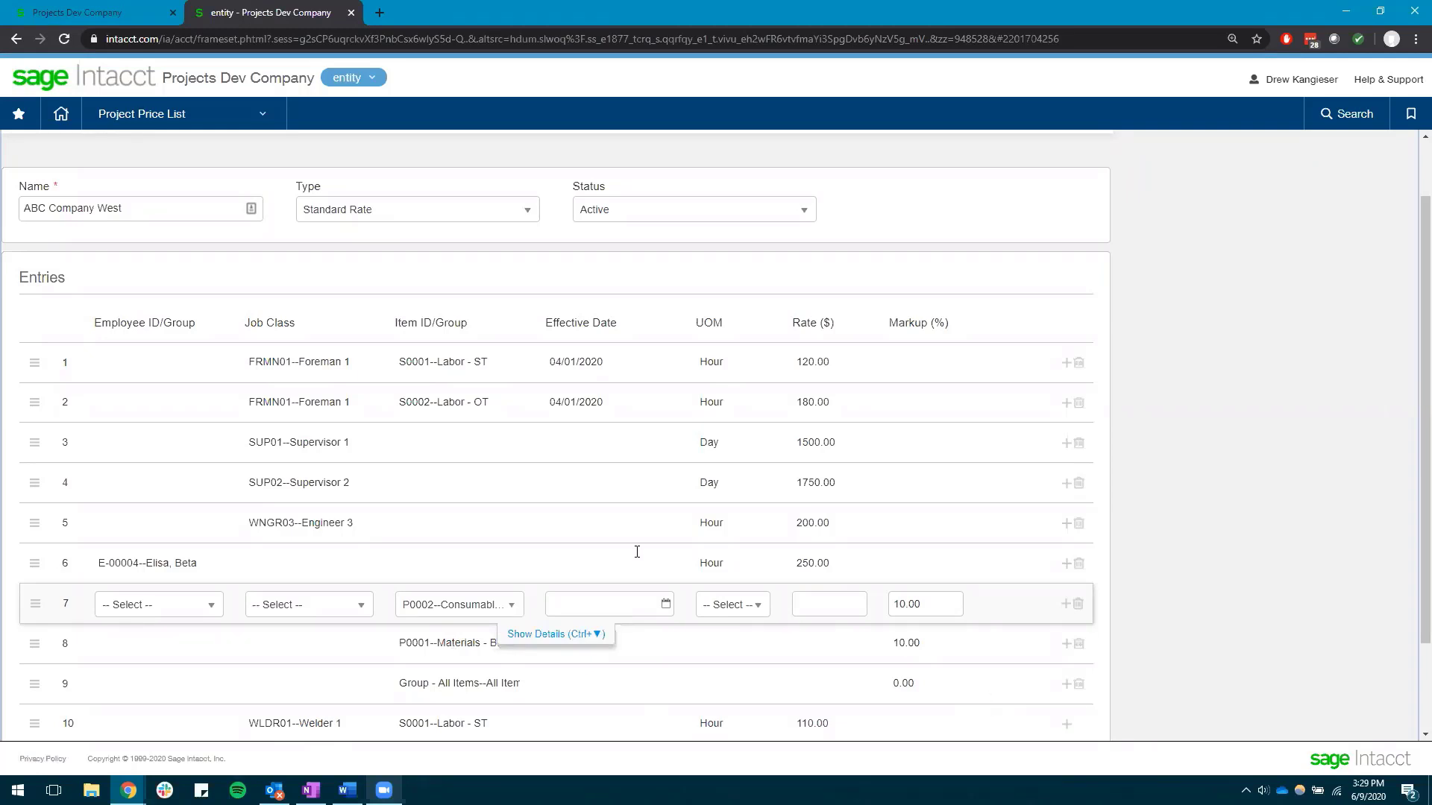
{"action": "scroll", "coordinate": [637, 552], "scroll_direction": "down", "scroll_amount": 1}
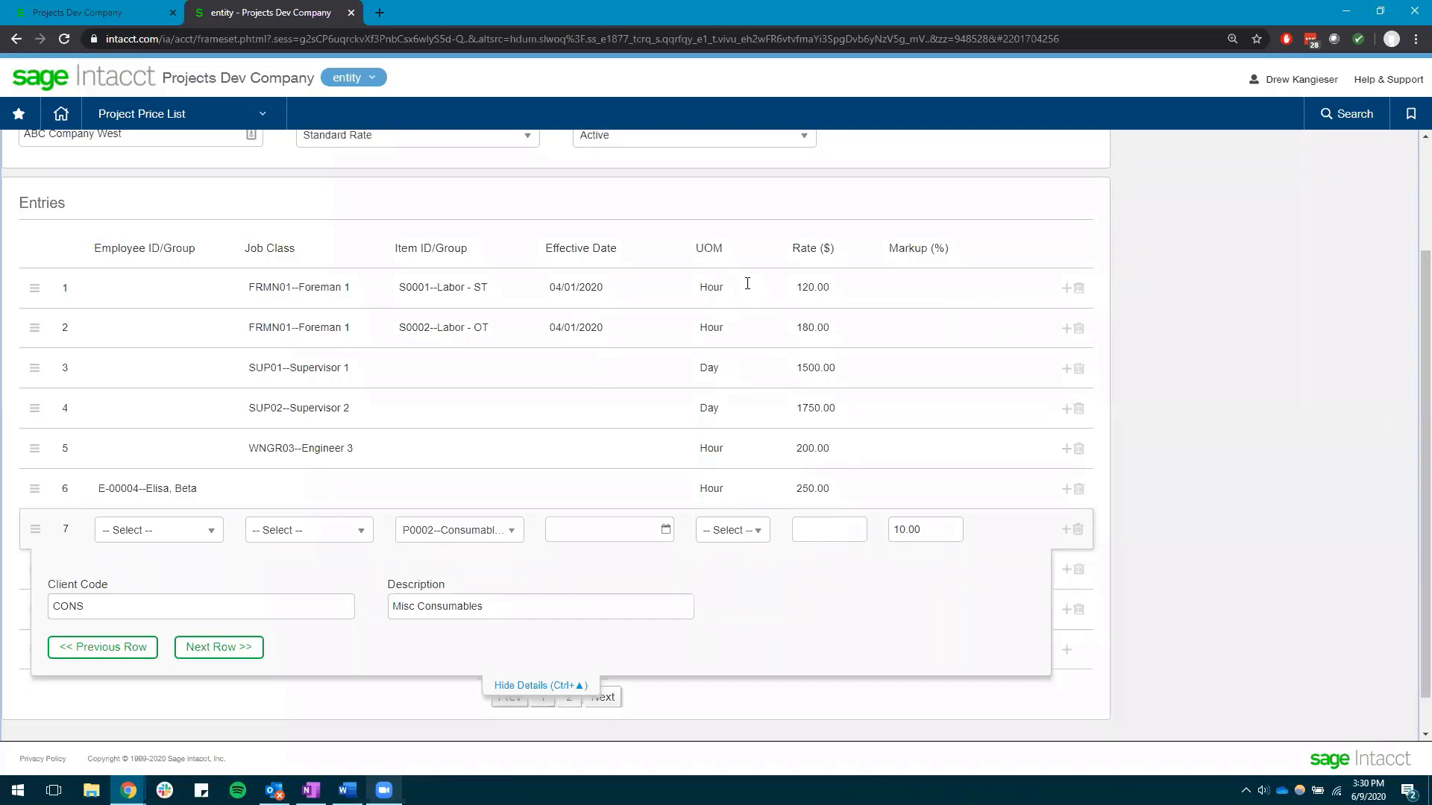
{"action": "left_click", "coordinate": [715, 371]}
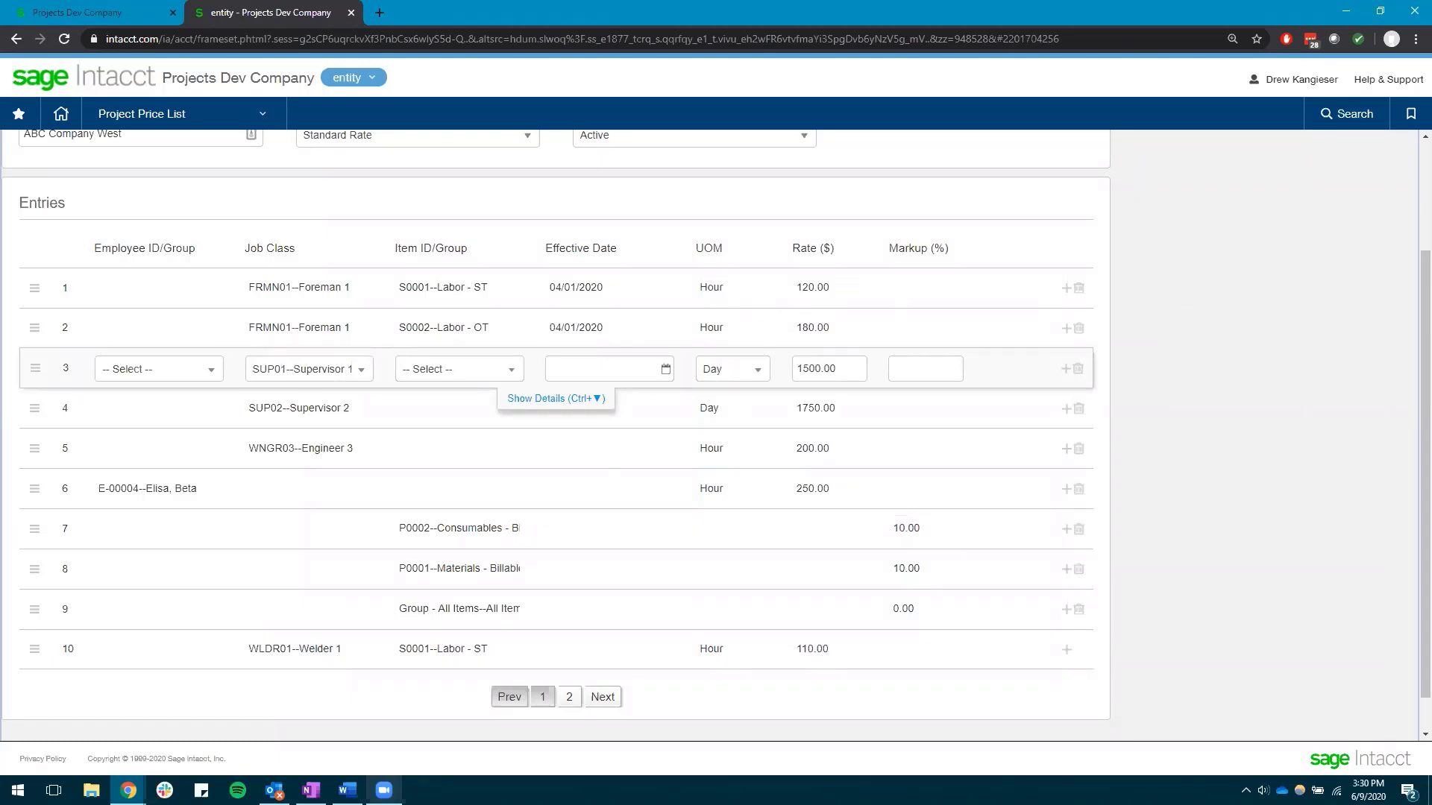
{"action": "scroll", "coordinate": [1099, 343], "scroll_direction": "up", "scroll_amount": 2}
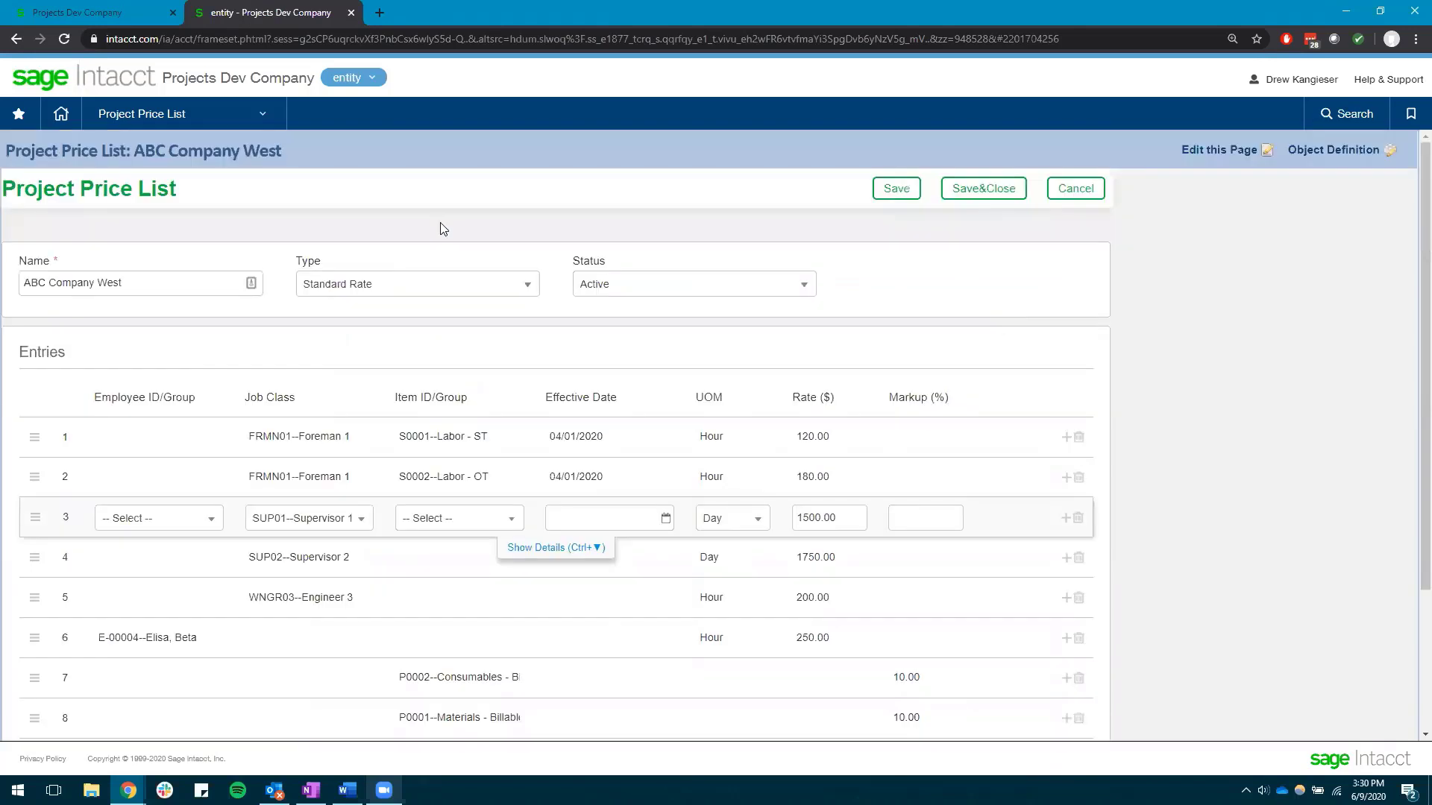
Open the projects list at the entity level and look through the projects.
{"action": "left_click", "coordinate": [189, 113]}
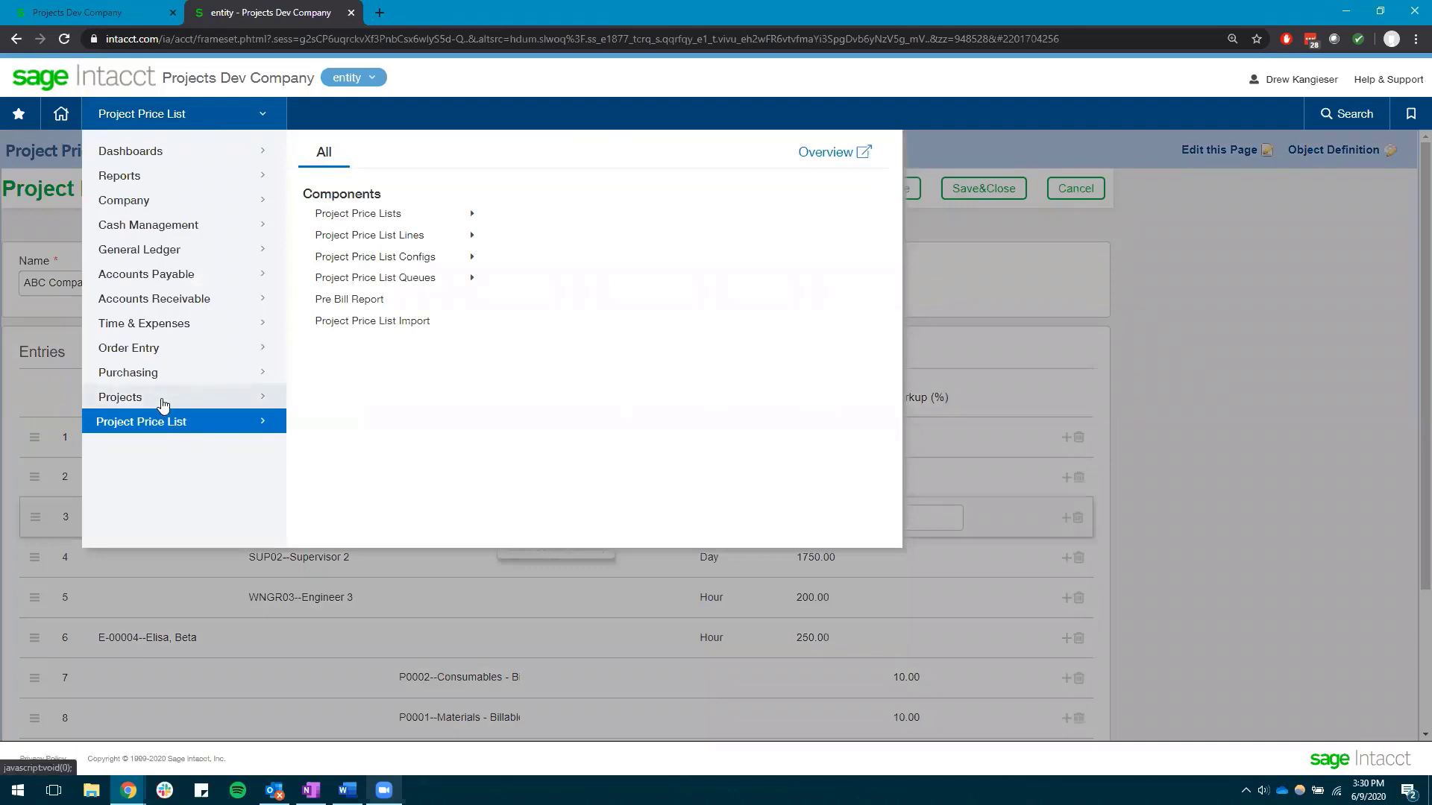
{"action": "mouse_move", "coordinate": [167, 400]}
{"action": "left_click", "coordinate": [339, 195]}
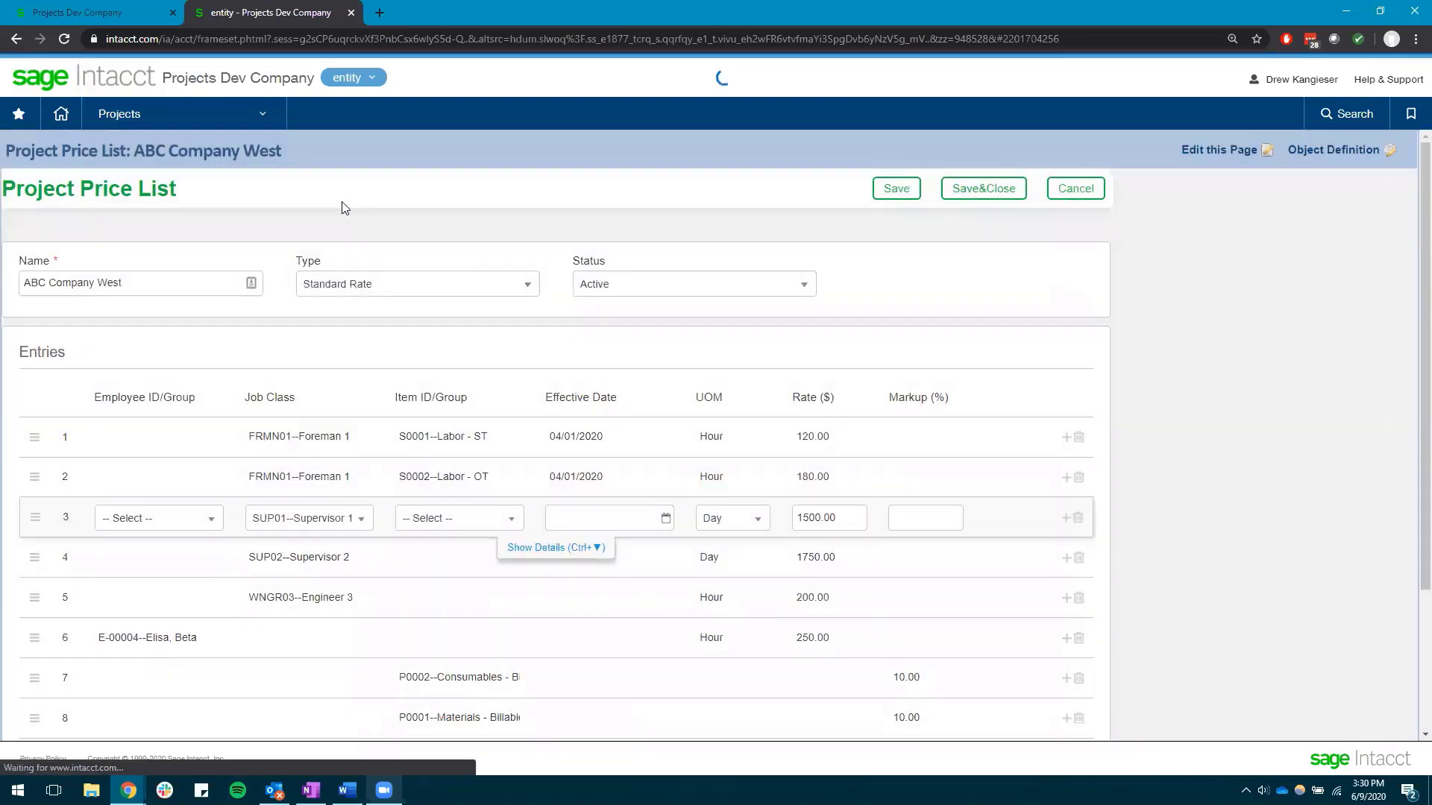
{"action": "scroll", "coordinate": [45, 597], "scroll_direction": "down", "scroll_amount": 2}
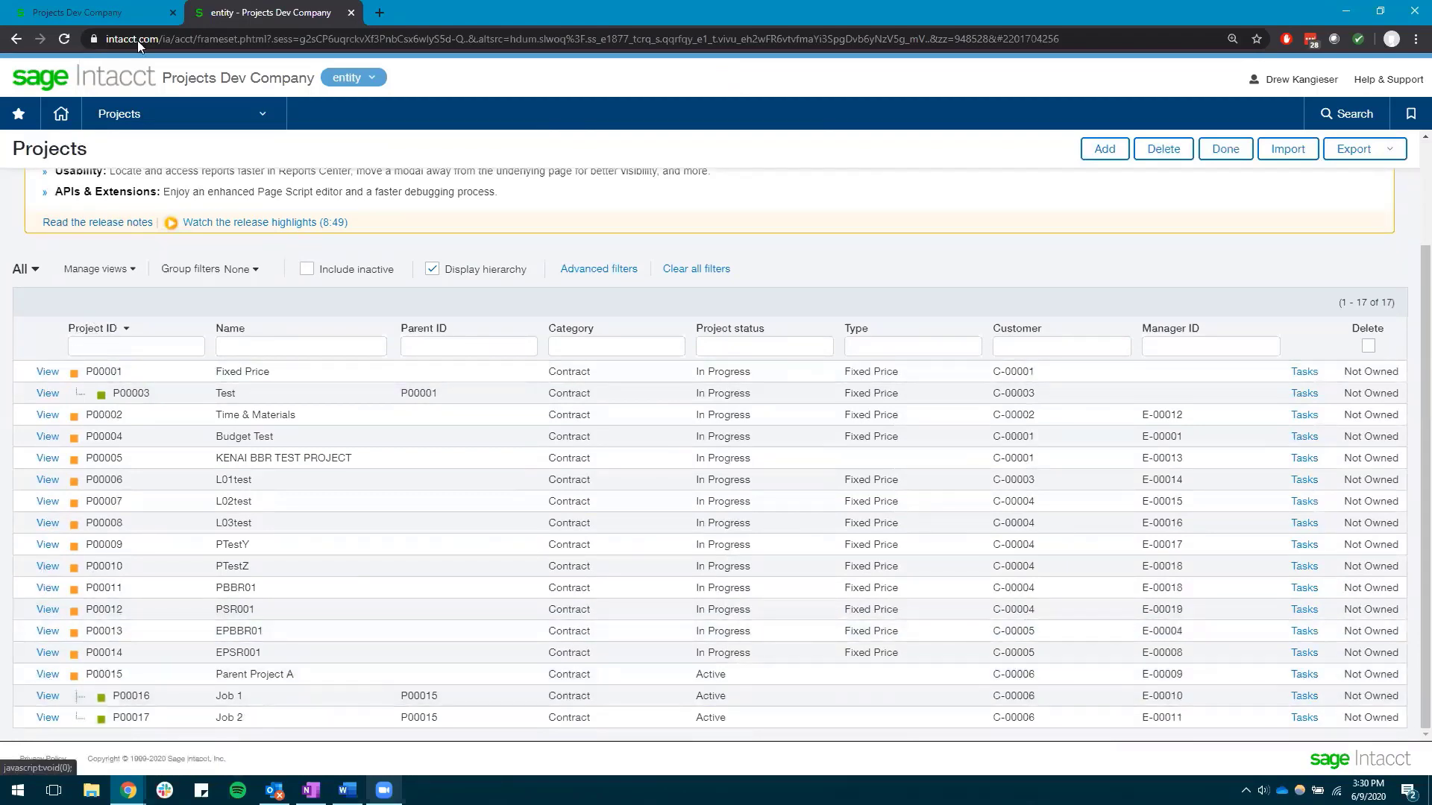
Switch to the top-level company session and open project P00015, Parent Project A, for editing from its projects list.
{"action": "left_click", "coordinate": [90, 13]}
{"action": "left_click", "coordinate": [149, 133]}
{"action": "left_click", "coordinate": [141, 441]}
{"action": "left_click", "coordinate": [351, 214]}
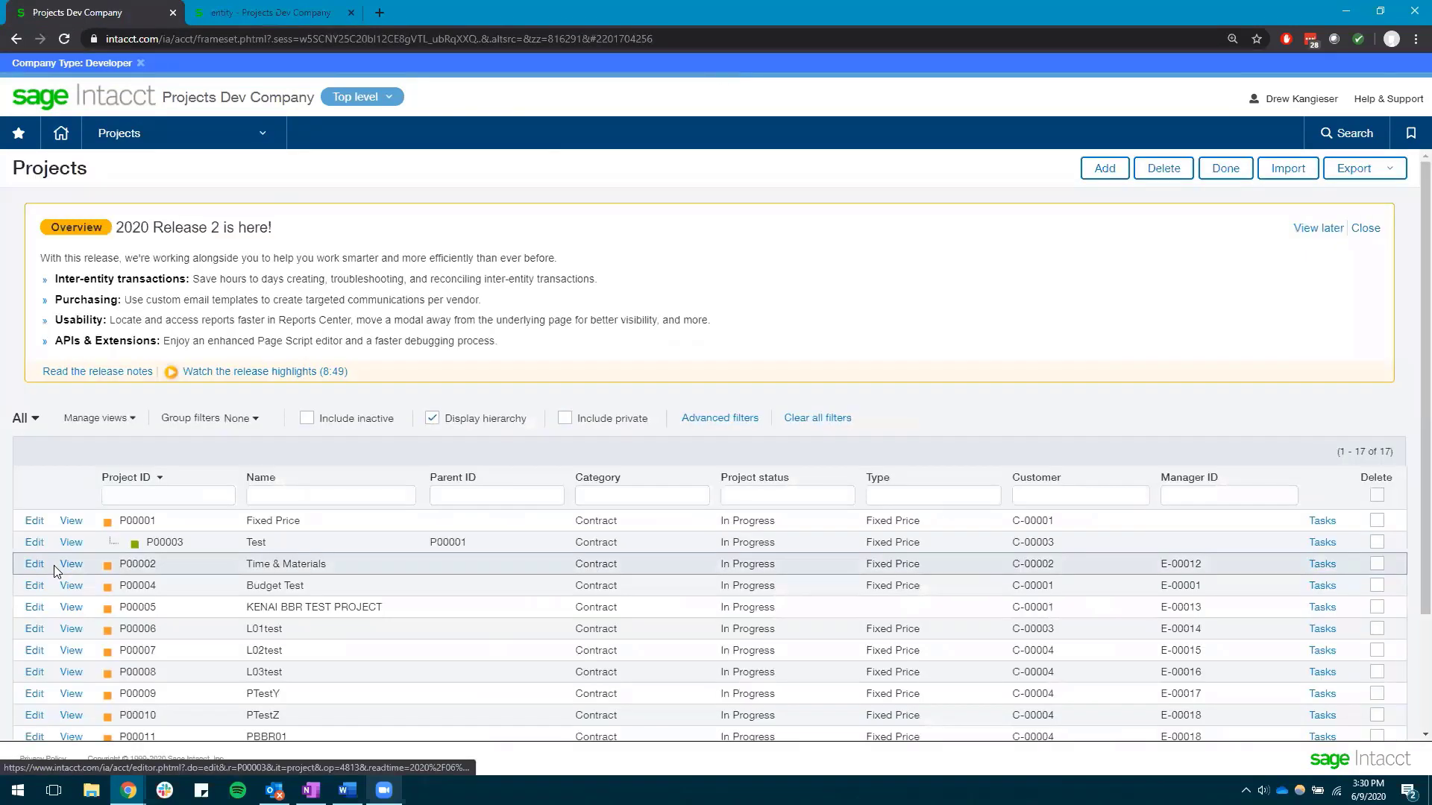
{"action": "scroll", "coordinate": [45, 596], "scroll_direction": "down", "scroll_amount": 1}
{"action": "left_click", "coordinate": [32, 675]}
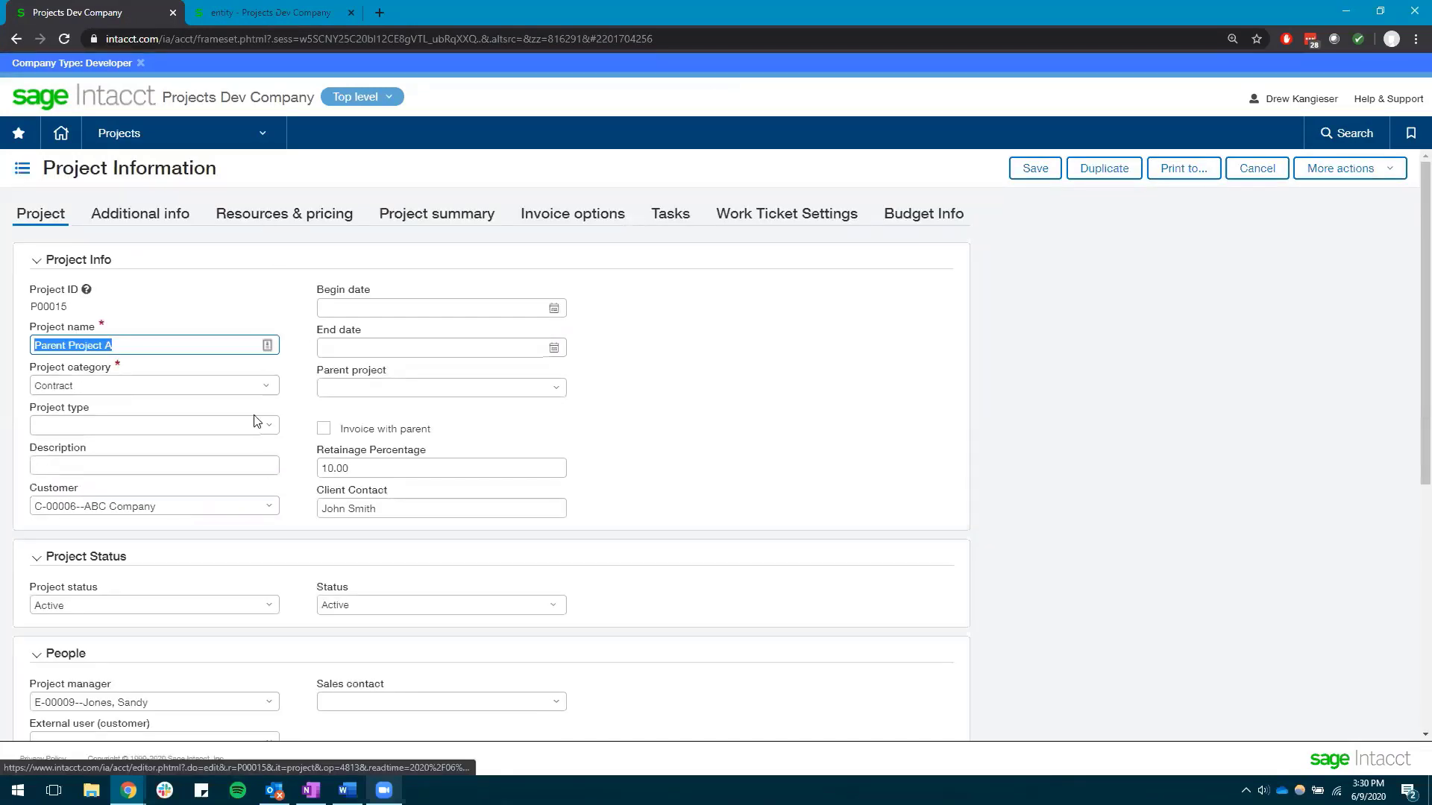
Check the Project Price List assigned to Parent Project A and the other price lists available for it.
{"action": "scroll", "coordinate": [310, 624], "scroll_direction": "down", "scroll_amount": 6}
{"action": "left_click", "coordinate": [525, 677]}
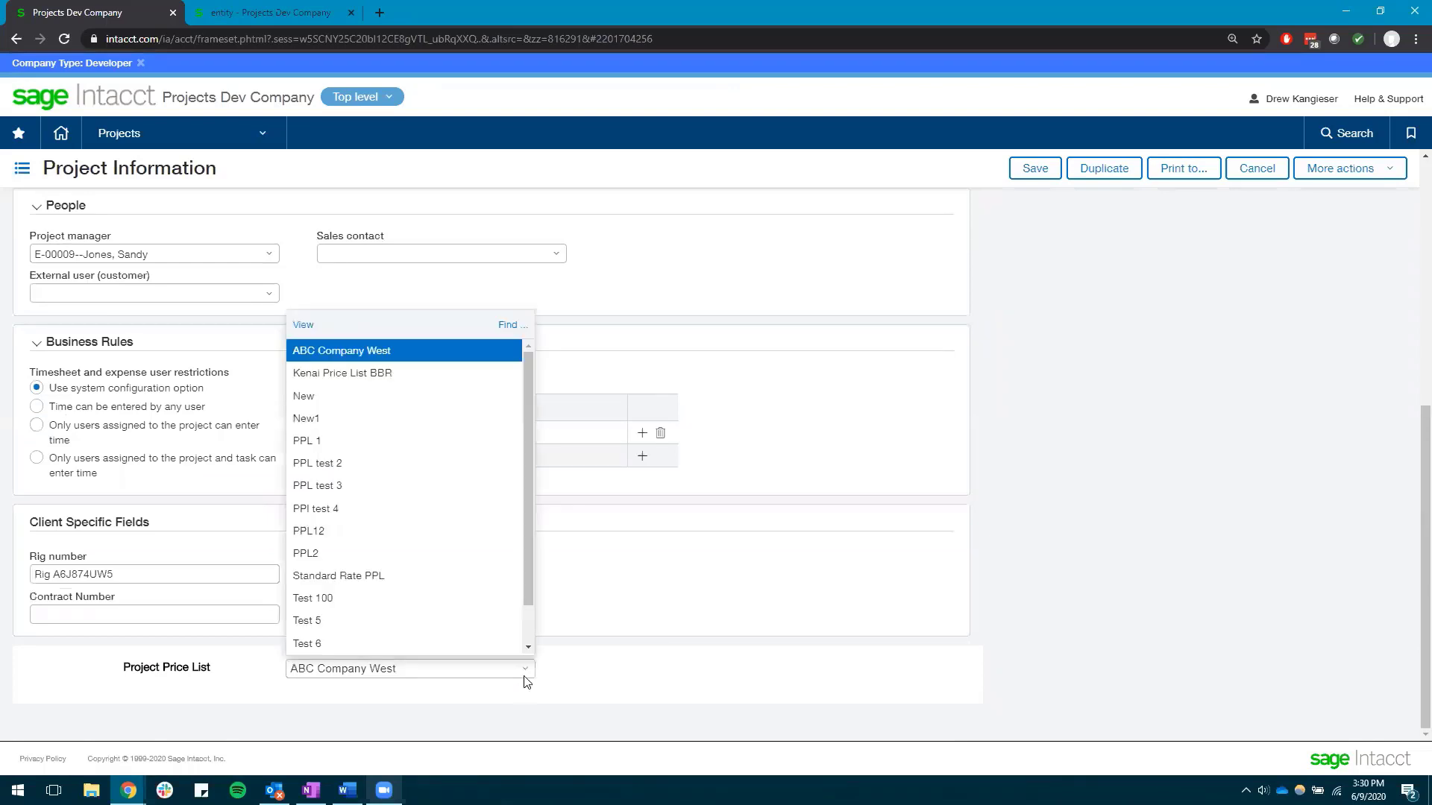
{"action": "left_click", "coordinate": [738, 683]}
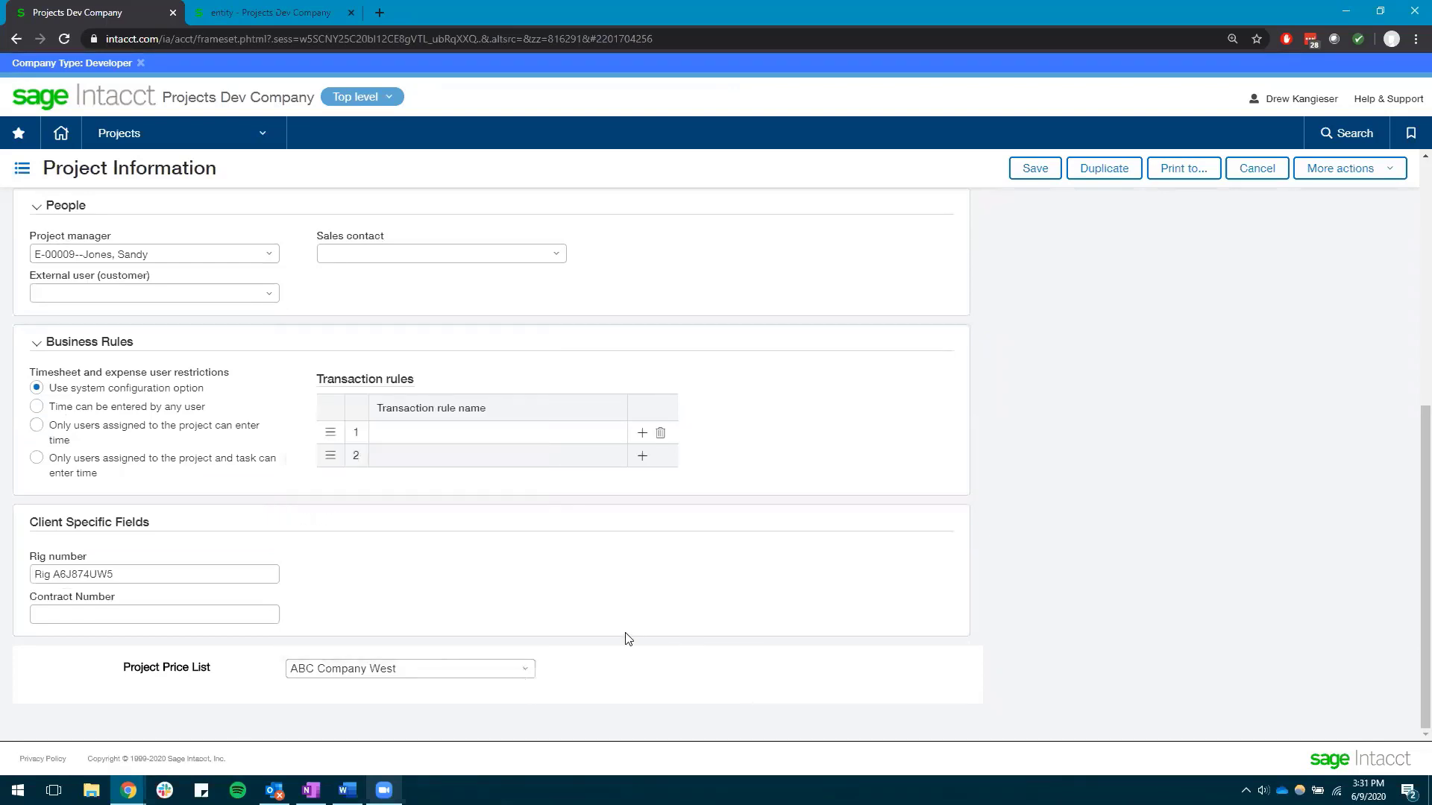
{"action": "scroll", "coordinate": [540, 495], "scroll_direction": "up", "scroll_amount": 6}
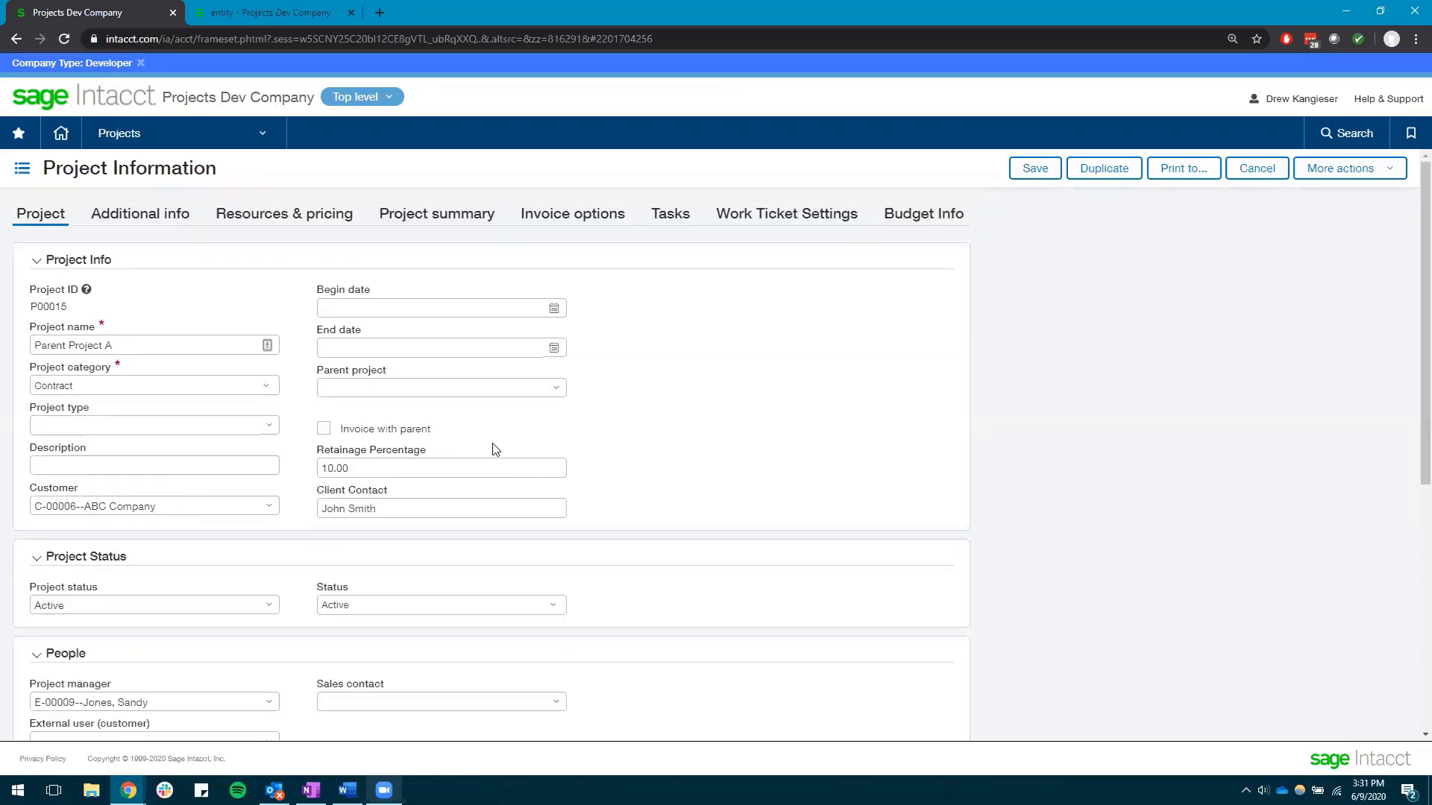
View the Resources & pricing grid of Parent Project A and return to its Project Price List field.
{"action": "left_click", "coordinate": [258, 218]}
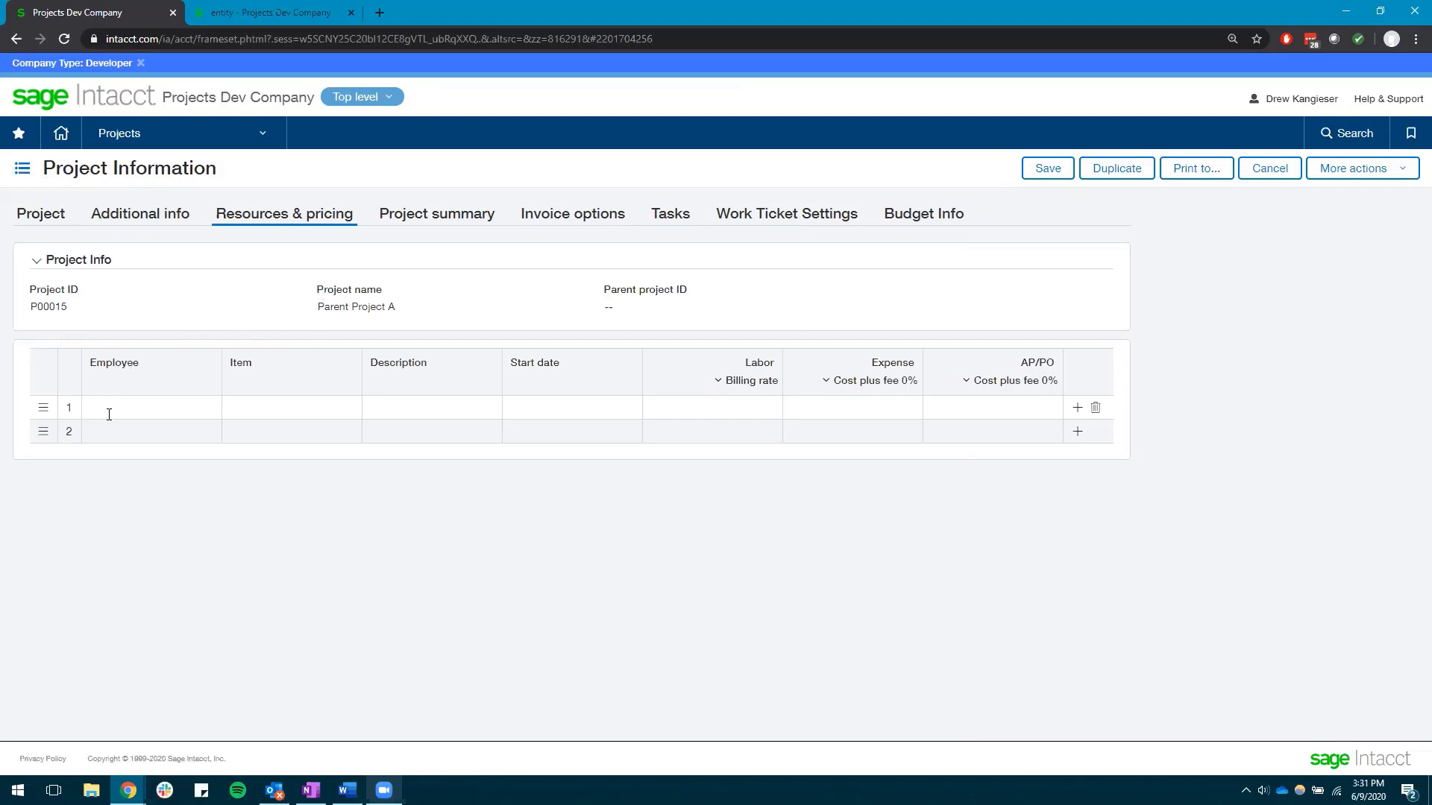
{"action": "left_click", "coordinate": [41, 216]}
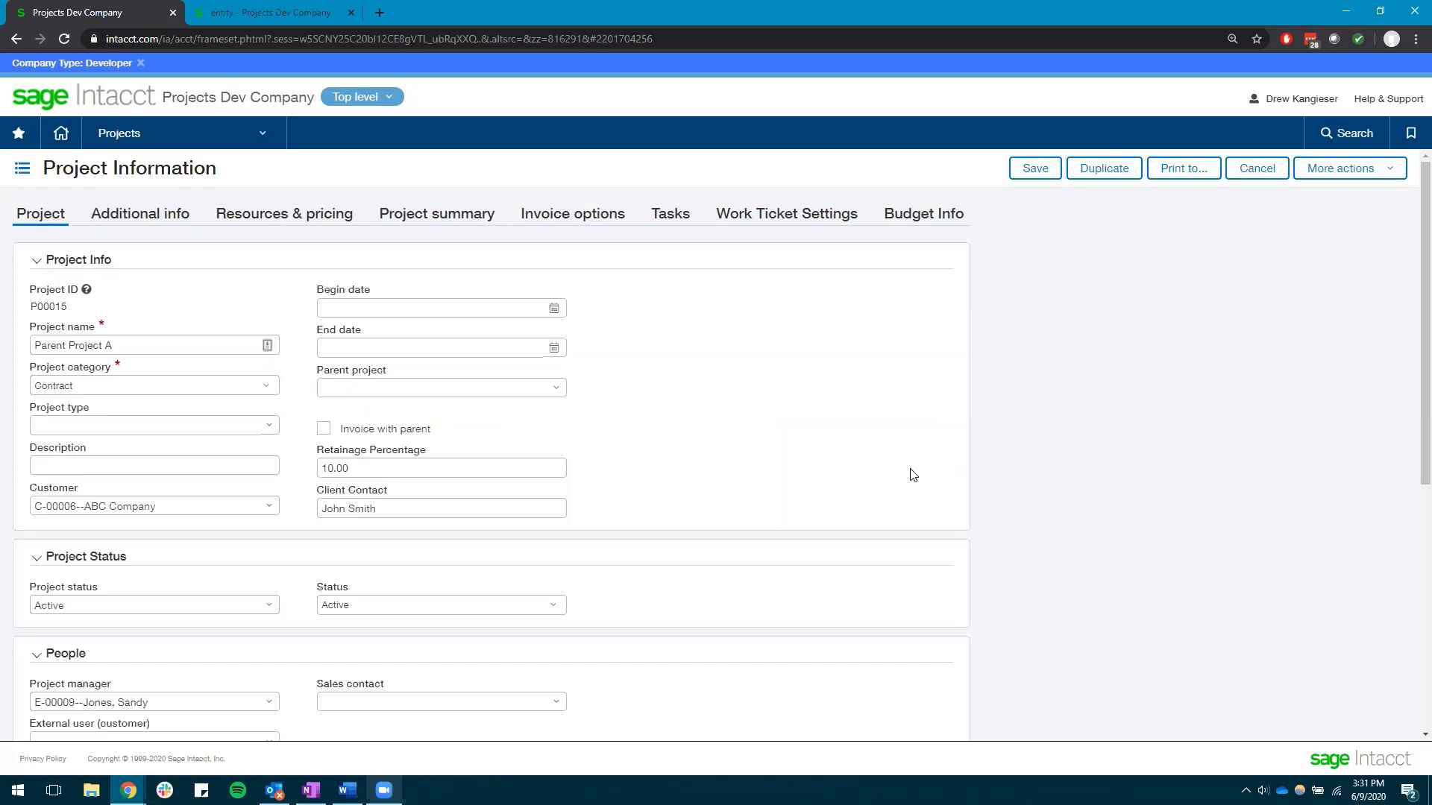
{"action": "scroll", "coordinate": [911, 472], "scroll_direction": "down", "scroll_amount": 6}
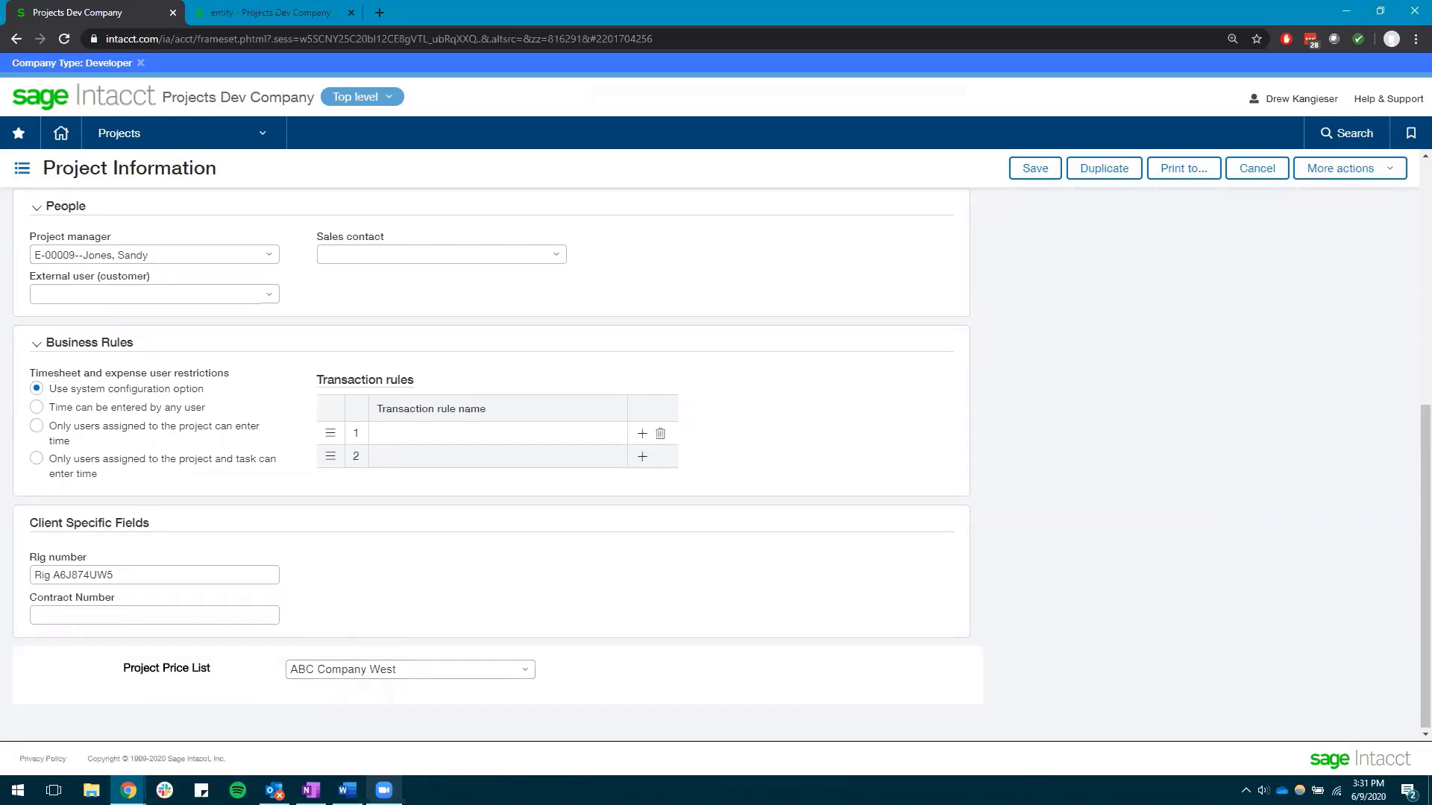
{"action": "key", "text": "alt+Tab"}
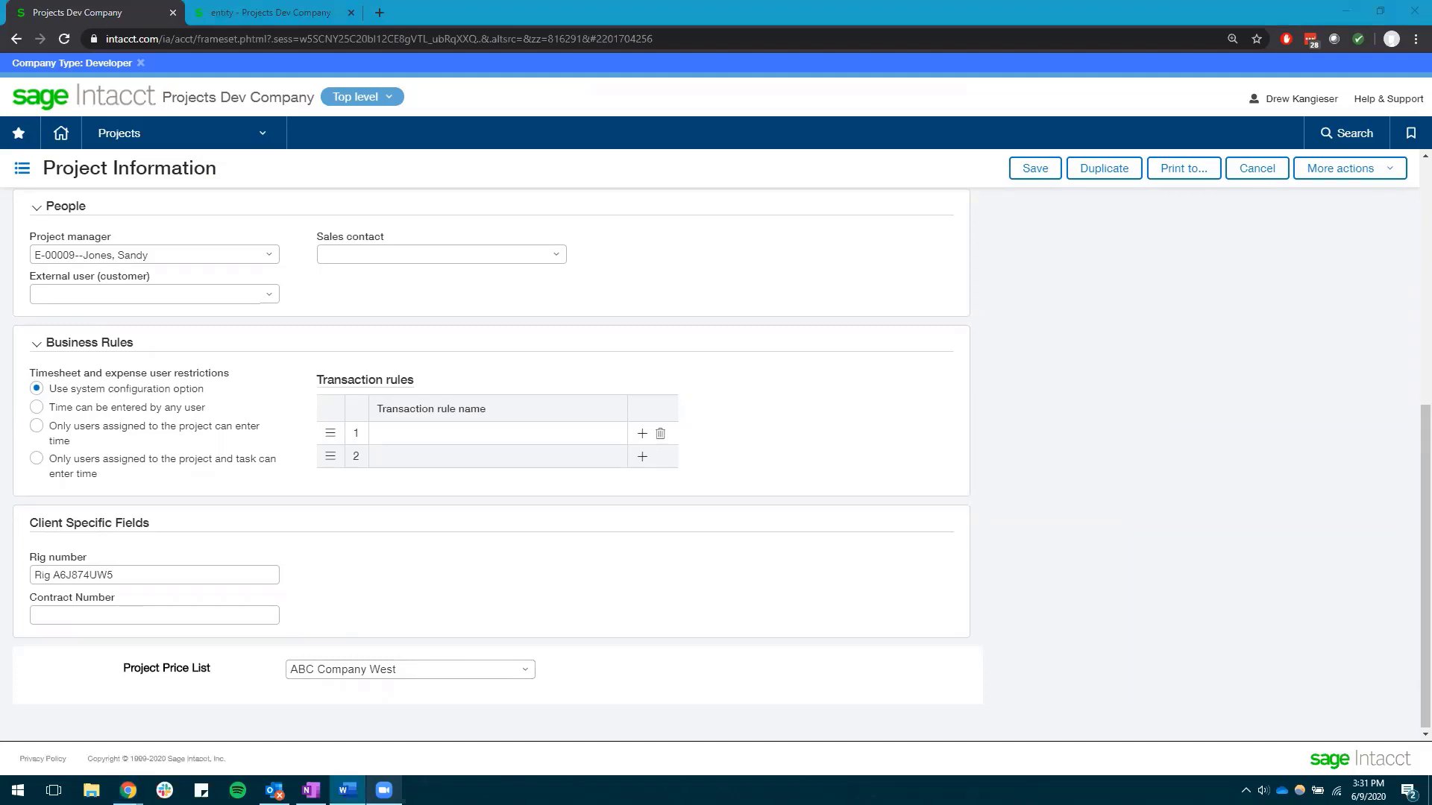
{"action": "scroll", "coordinate": [859, 396], "scroll_direction": "up", "scroll_amount": 4}
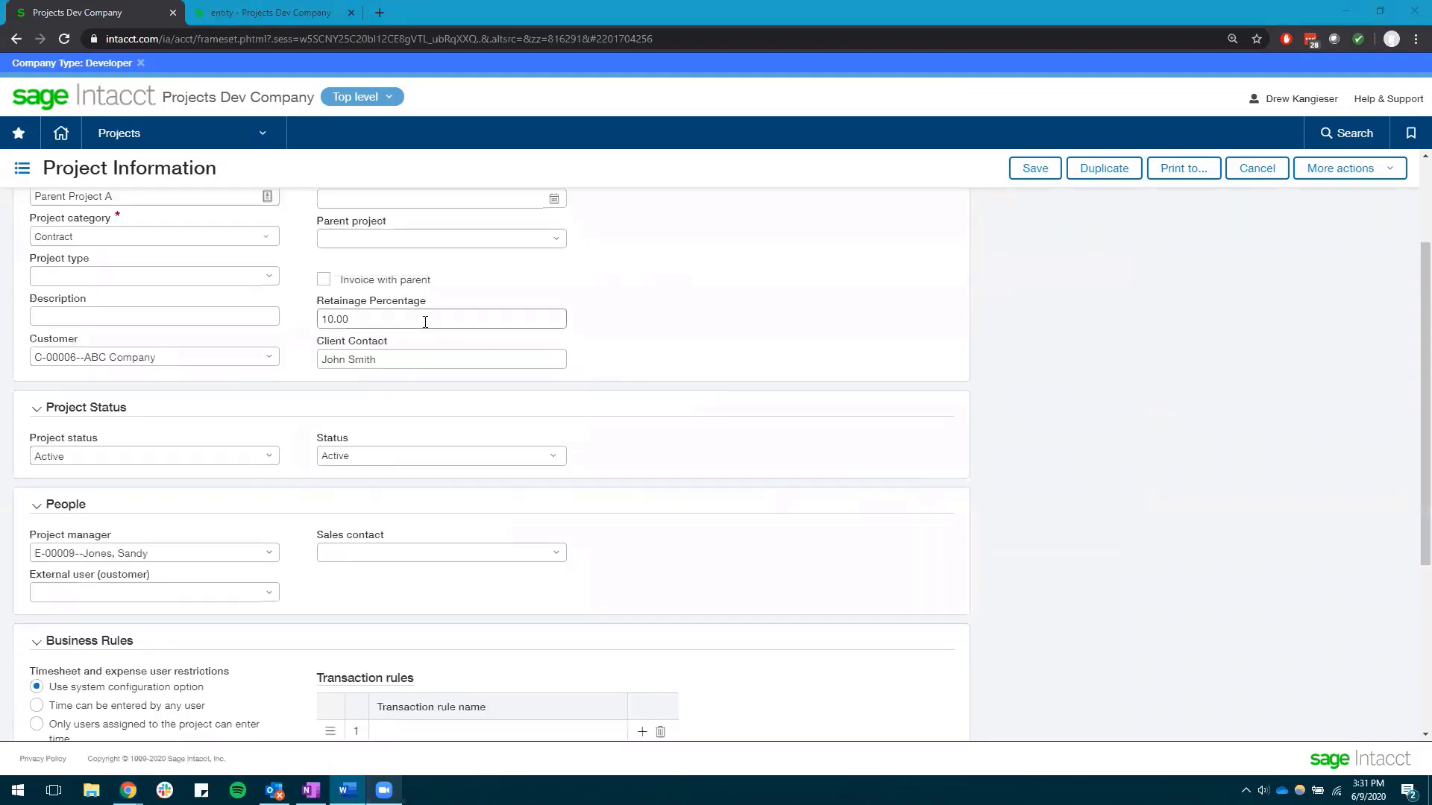
{"action": "left_click", "coordinate": [425, 323]}
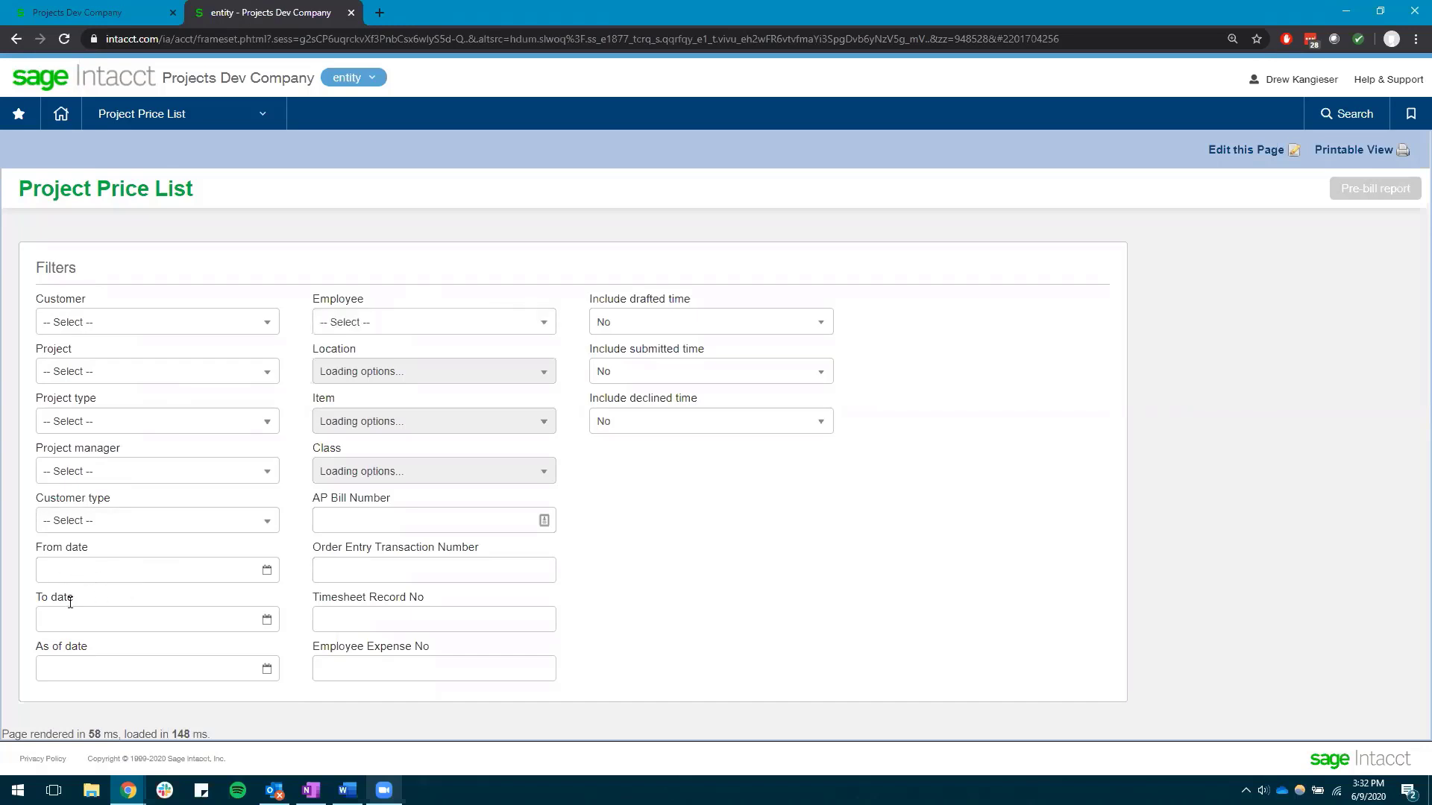
Run the pre-bill report filtered to project P00015--Parent Project A, leaving the As of date blank.
{"action": "left_click", "coordinate": [183, 674]}
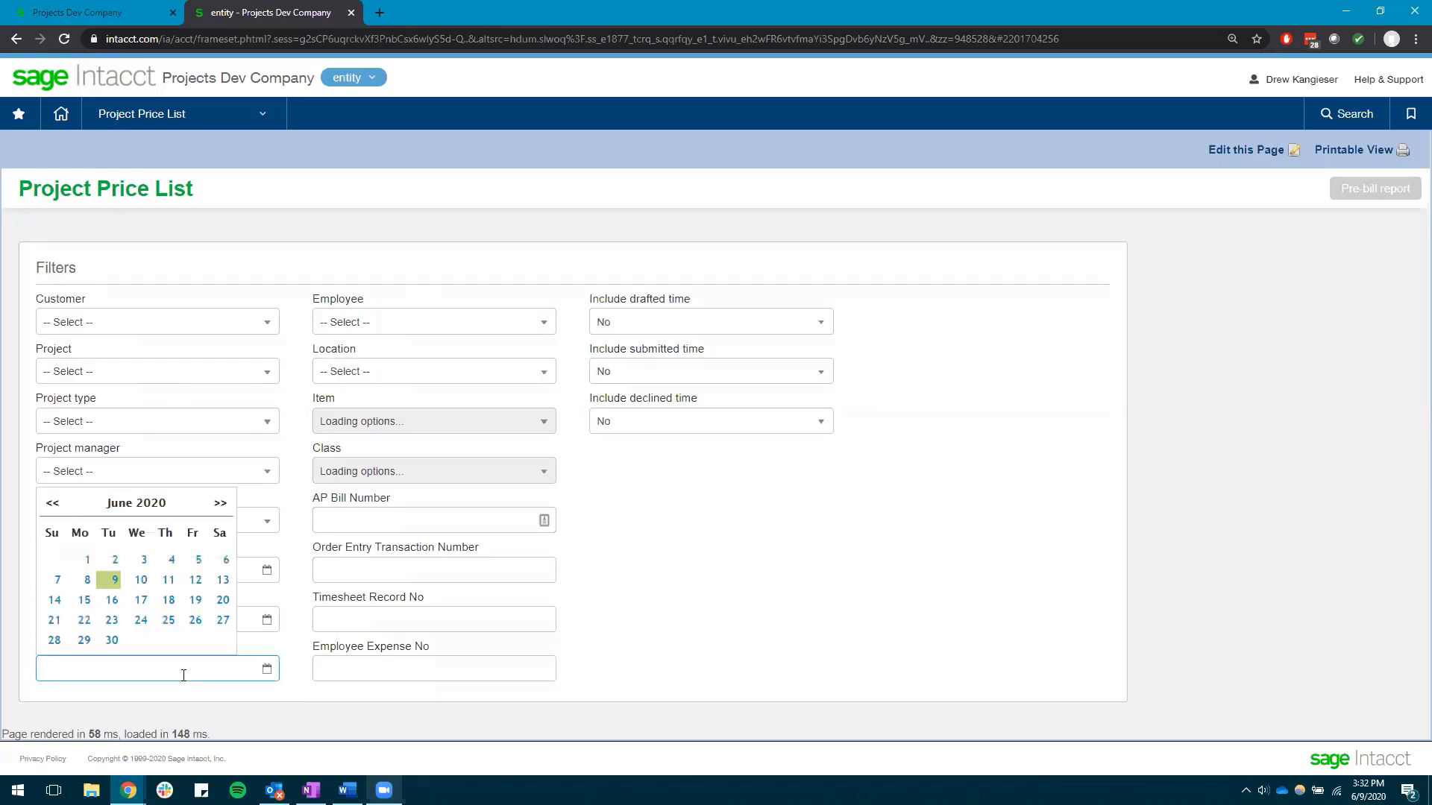
{"action": "left_click", "coordinate": [683, 662]}
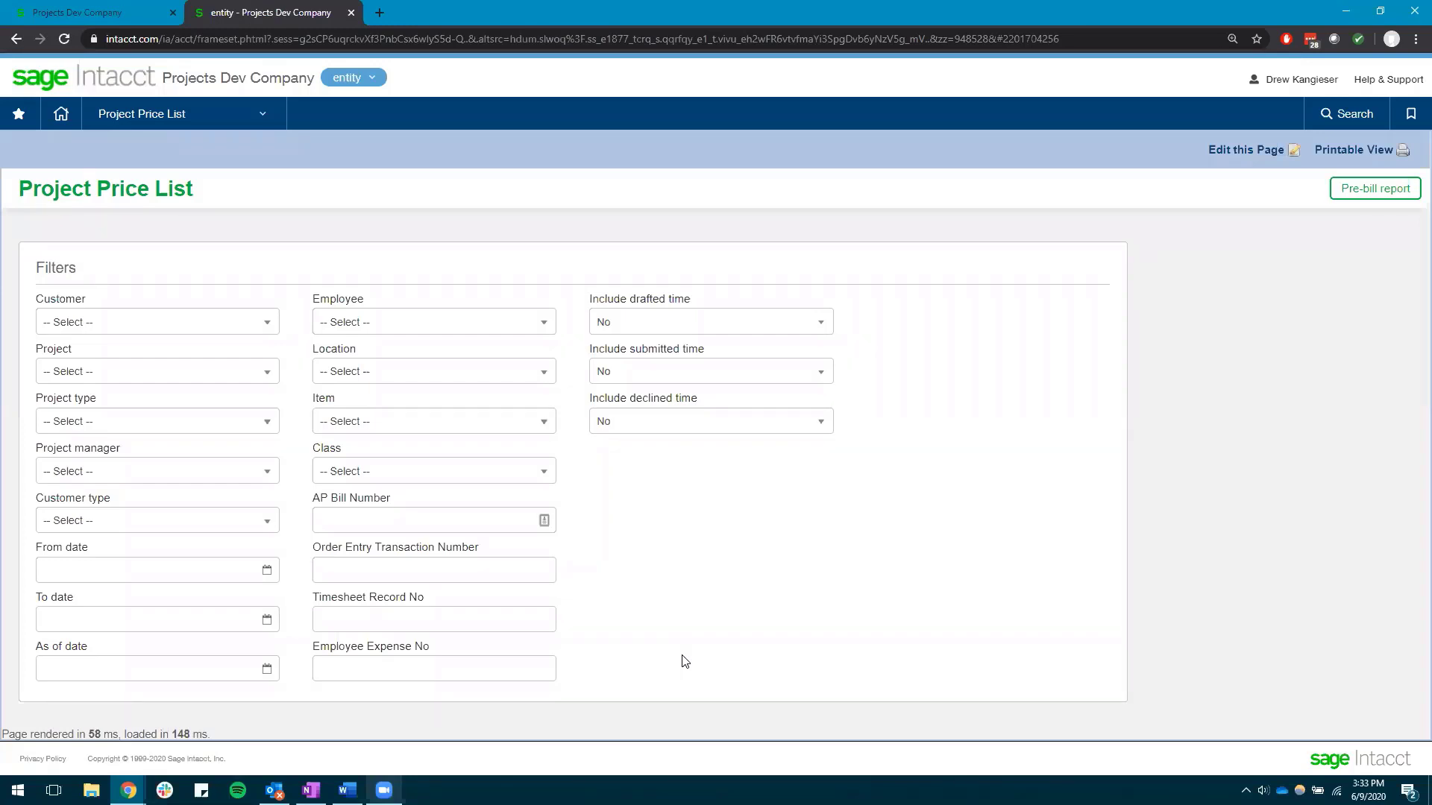
{"action": "left_click", "coordinate": [237, 377]}
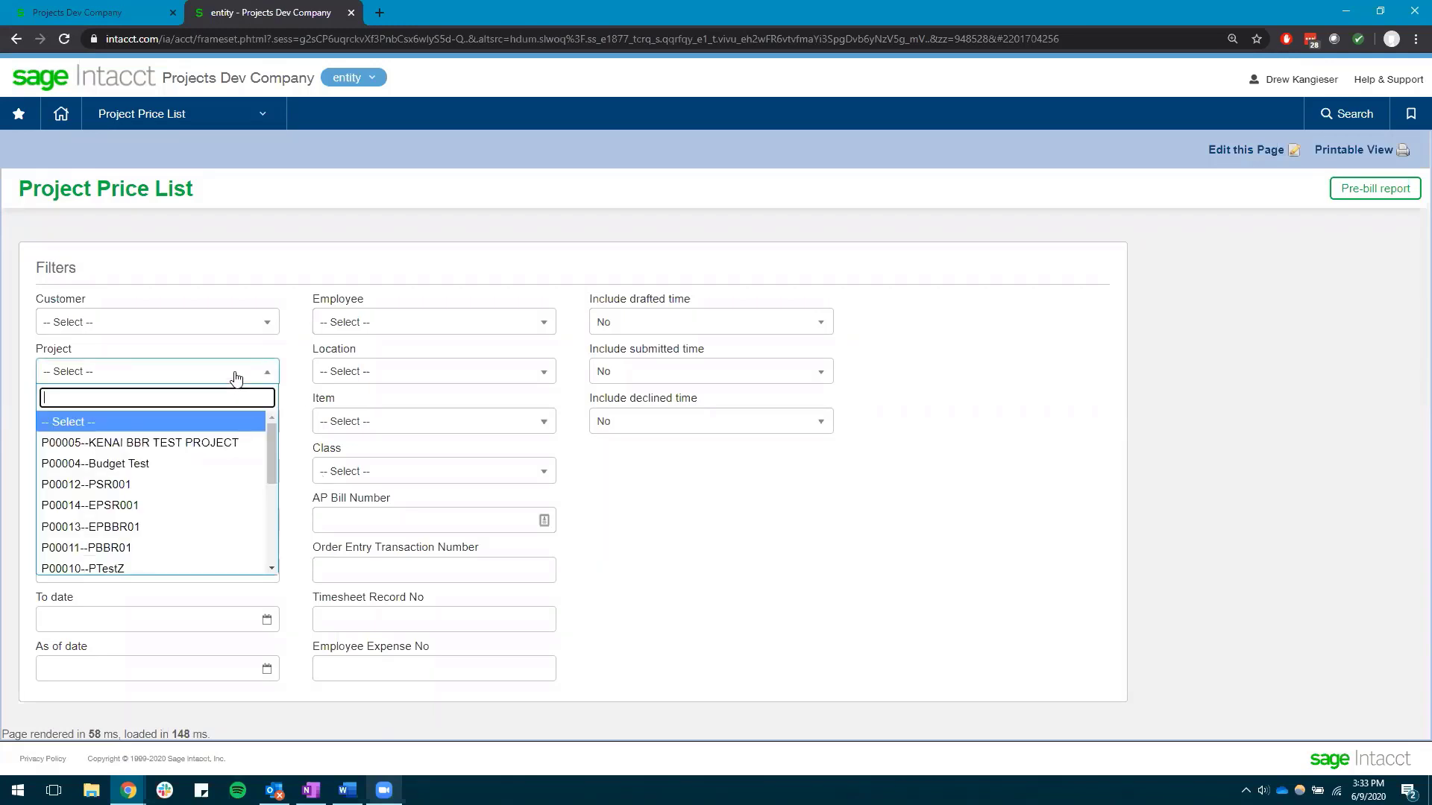
{"action": "scroll", "coordinate": [204, 505], "scroll_direction": "down", "scroll_amount": 5}
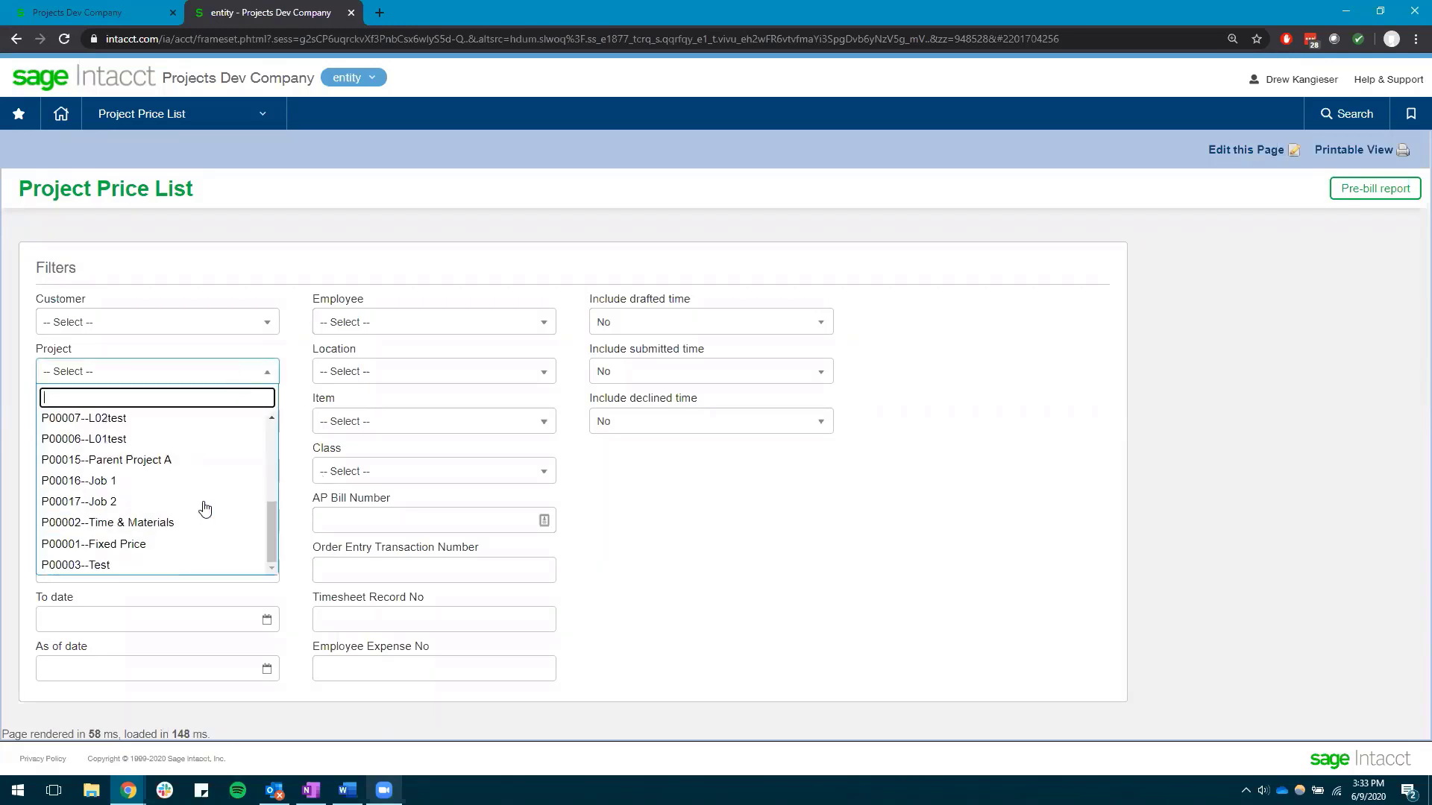
{"action": "left_click", "coordinate": [133, 460]}
{"action": "left_click", "coordinate": [1355, 196]}
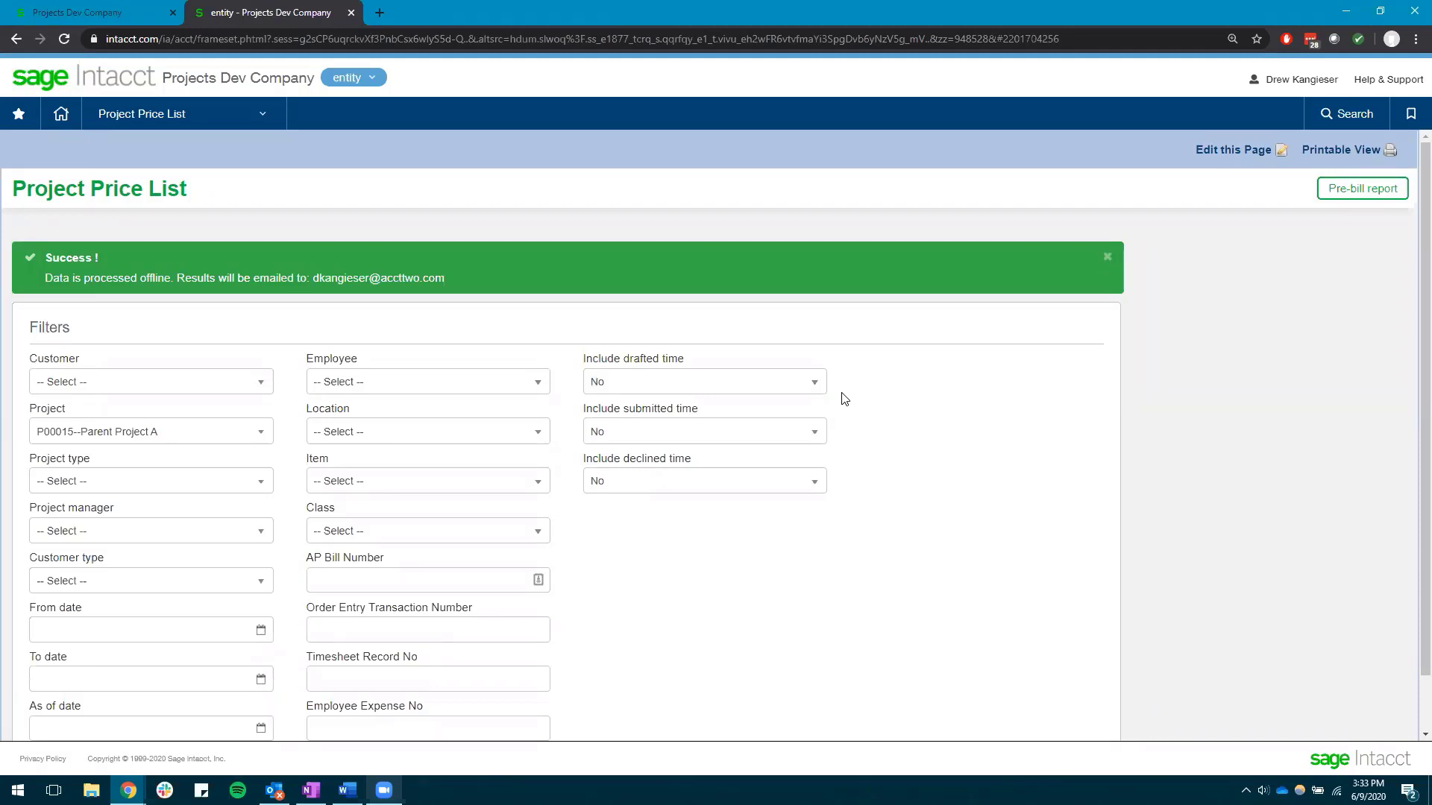
Switch to the pre_bill_report file in Excel and dismiss the possible data loss notice.
{"action": "key", "text": "alt+Tab"}
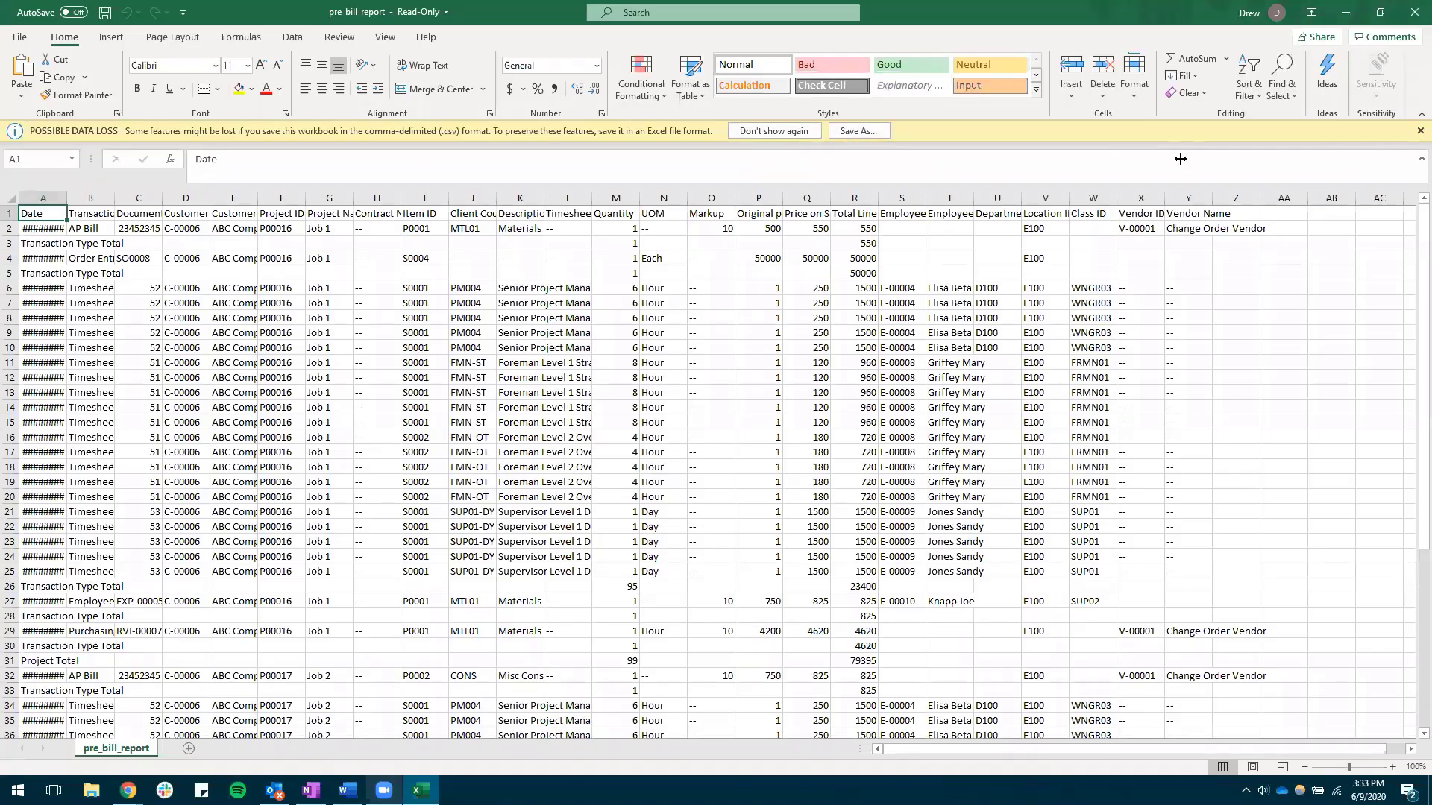
{"action": "left_click", "coordinate": [1419, 131]}
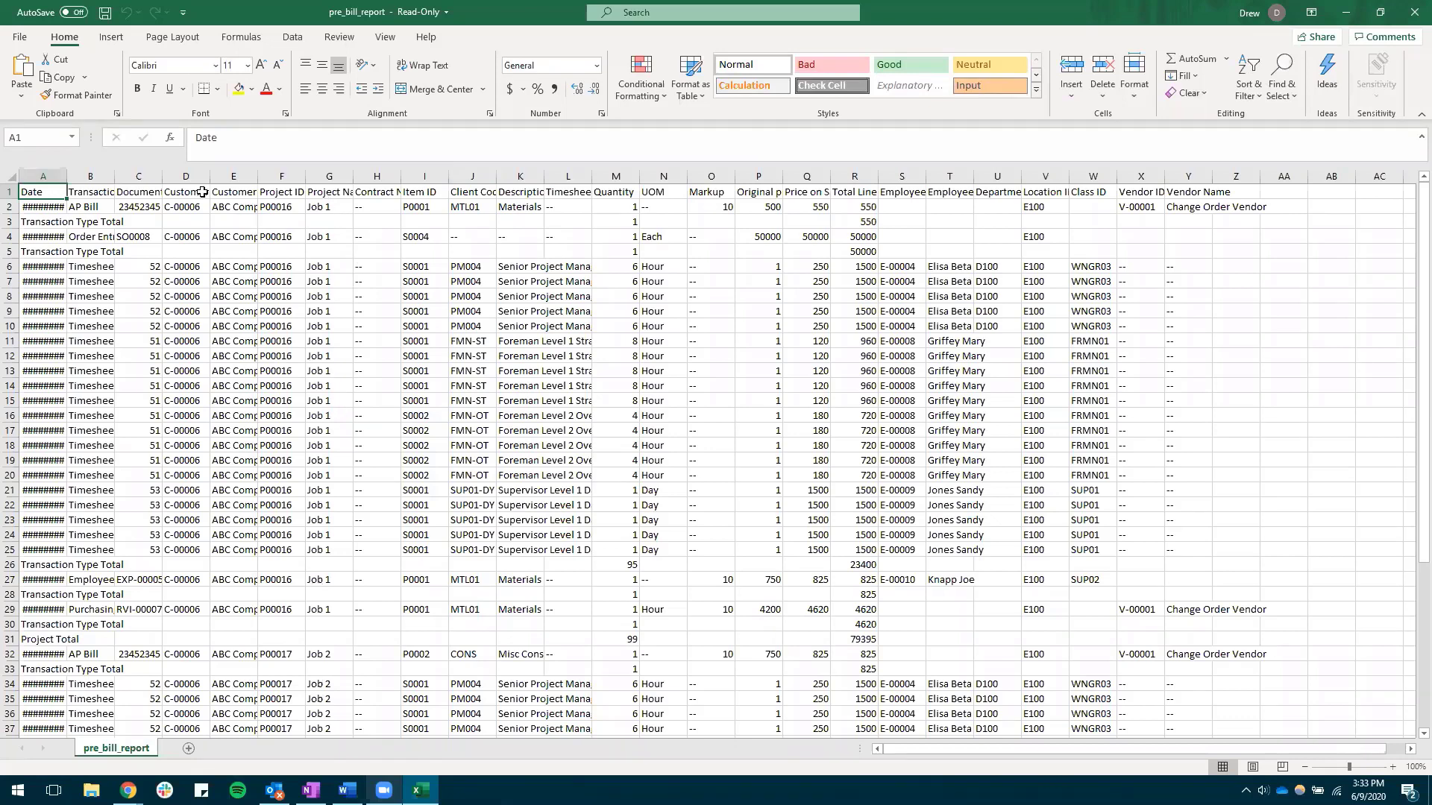
Examine the transaction types in the pre-bill report and the Job 1 and Job 2 lines down to the grand total.
{"action": "left_click", "coordinate": [85, 203]}
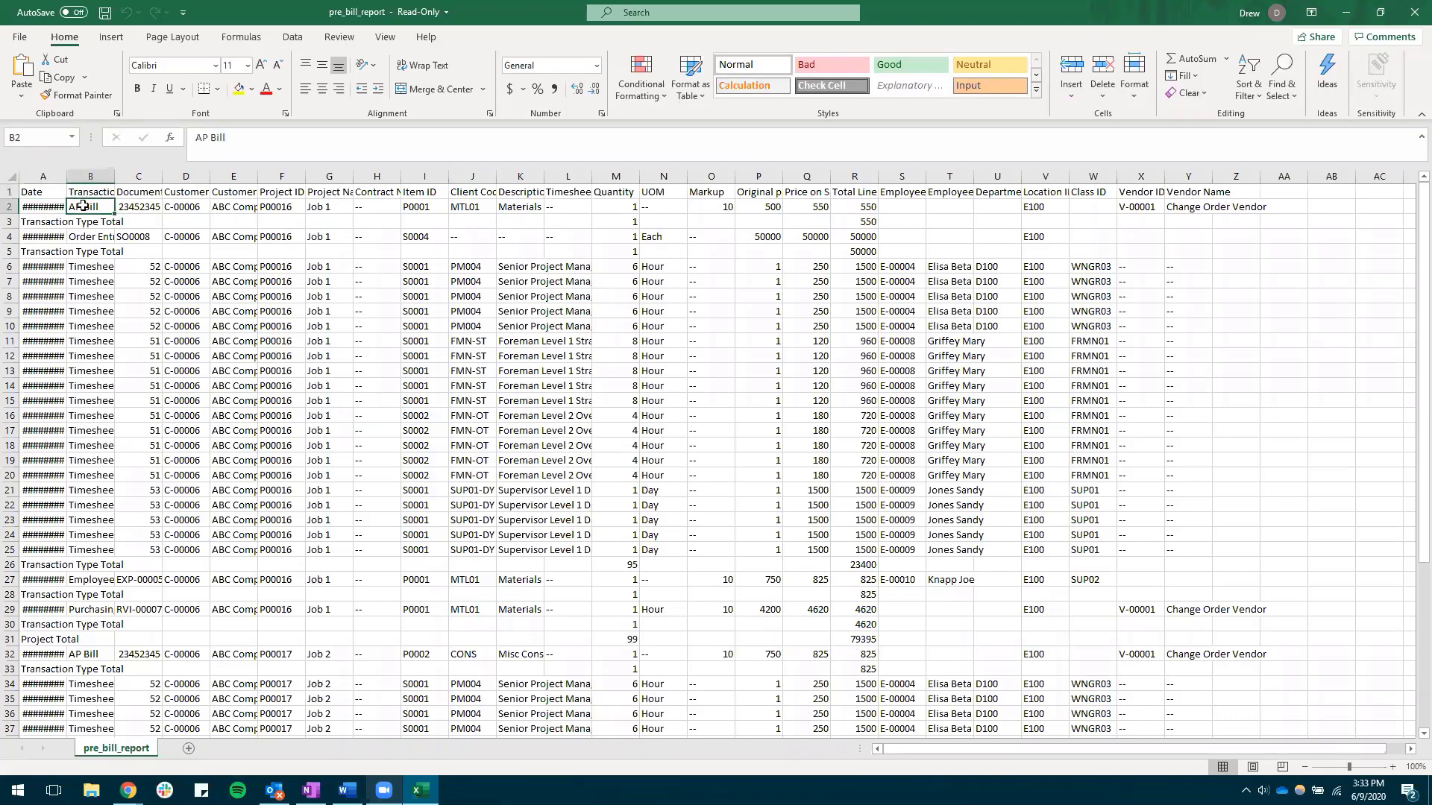
{"action": "key", "text": "ctrl+Down"}
{"action": "key", "text": "ctrl+Down"}
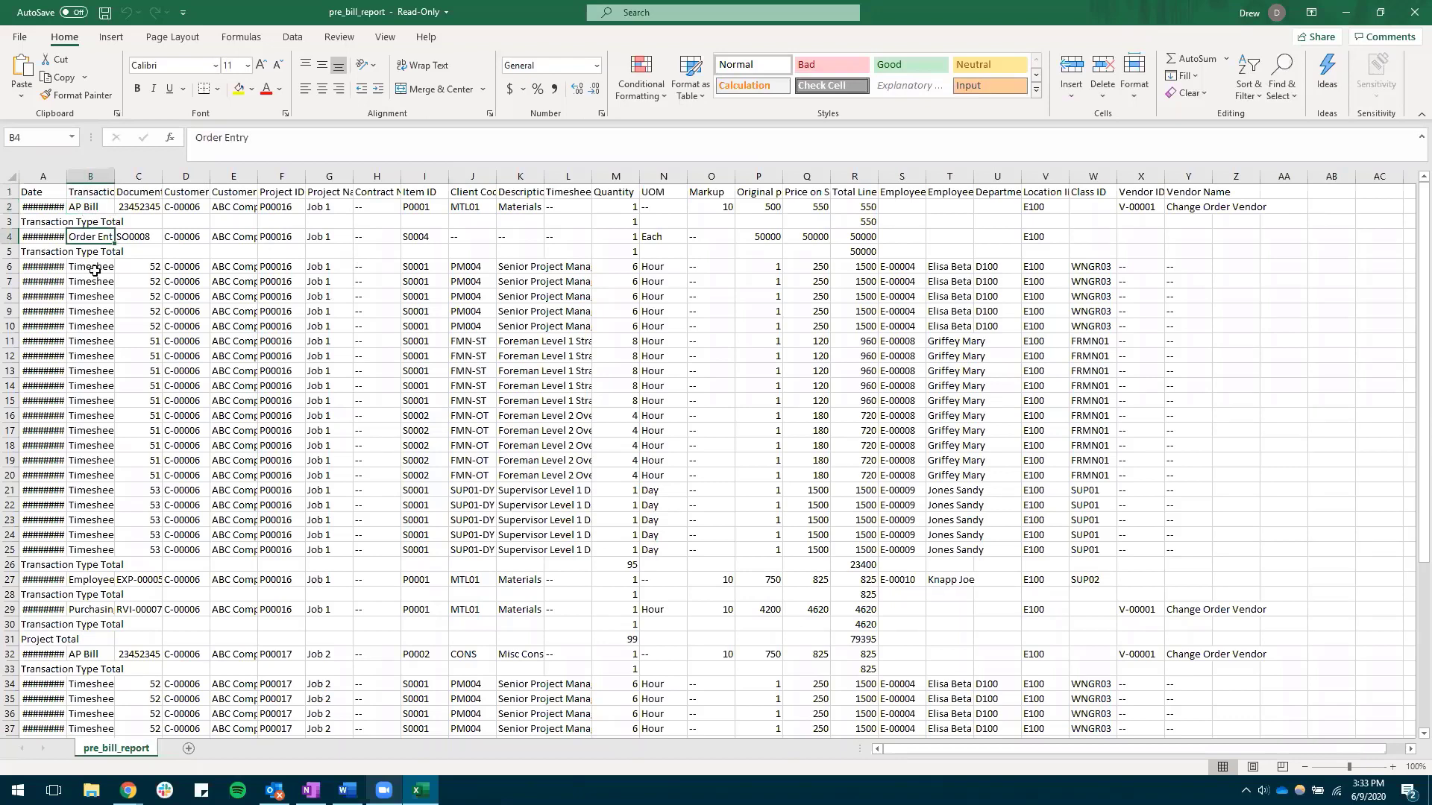
{"action": "left_click", "coordinate": [97, 581]}
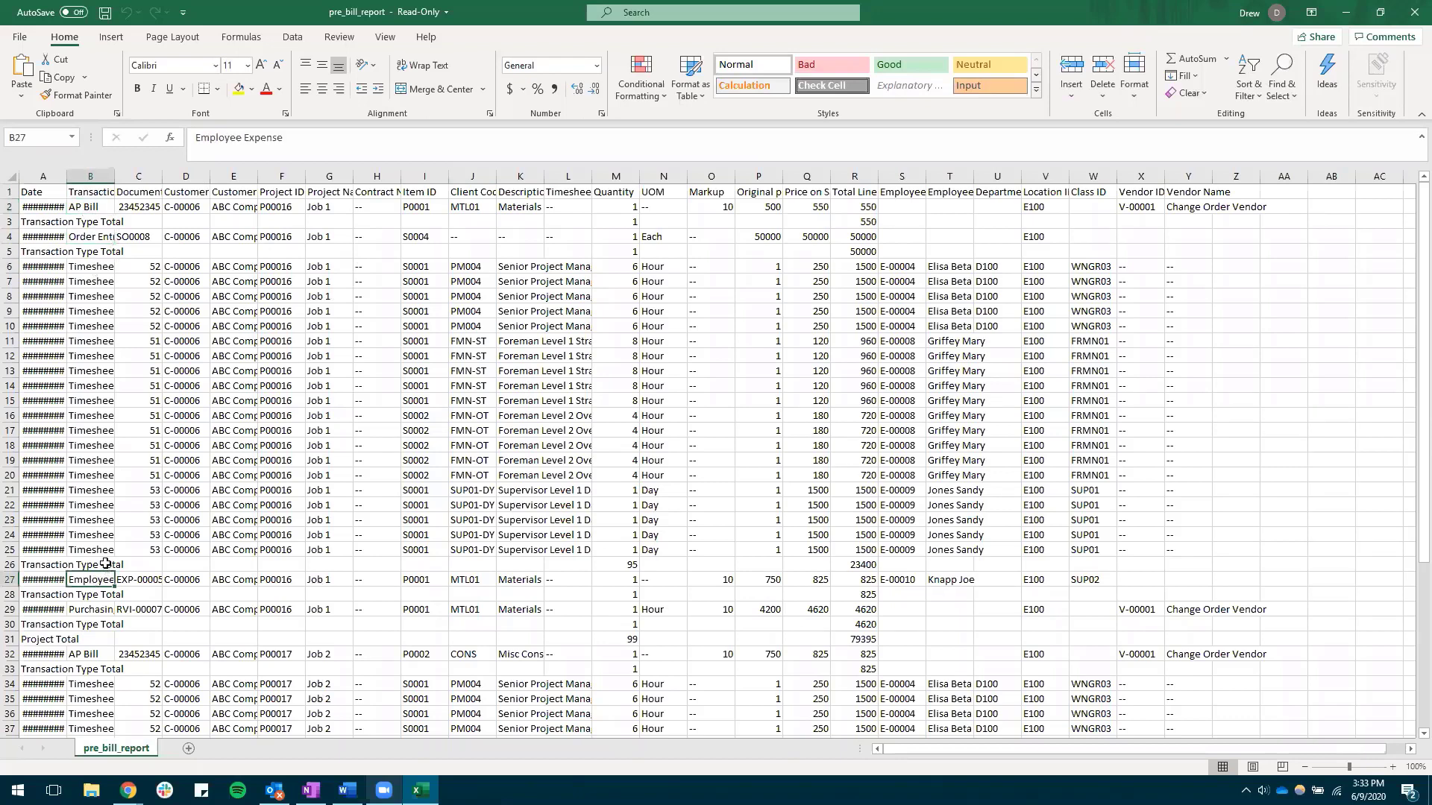
{"action": "left_click", "coordinate": [98, 618]}
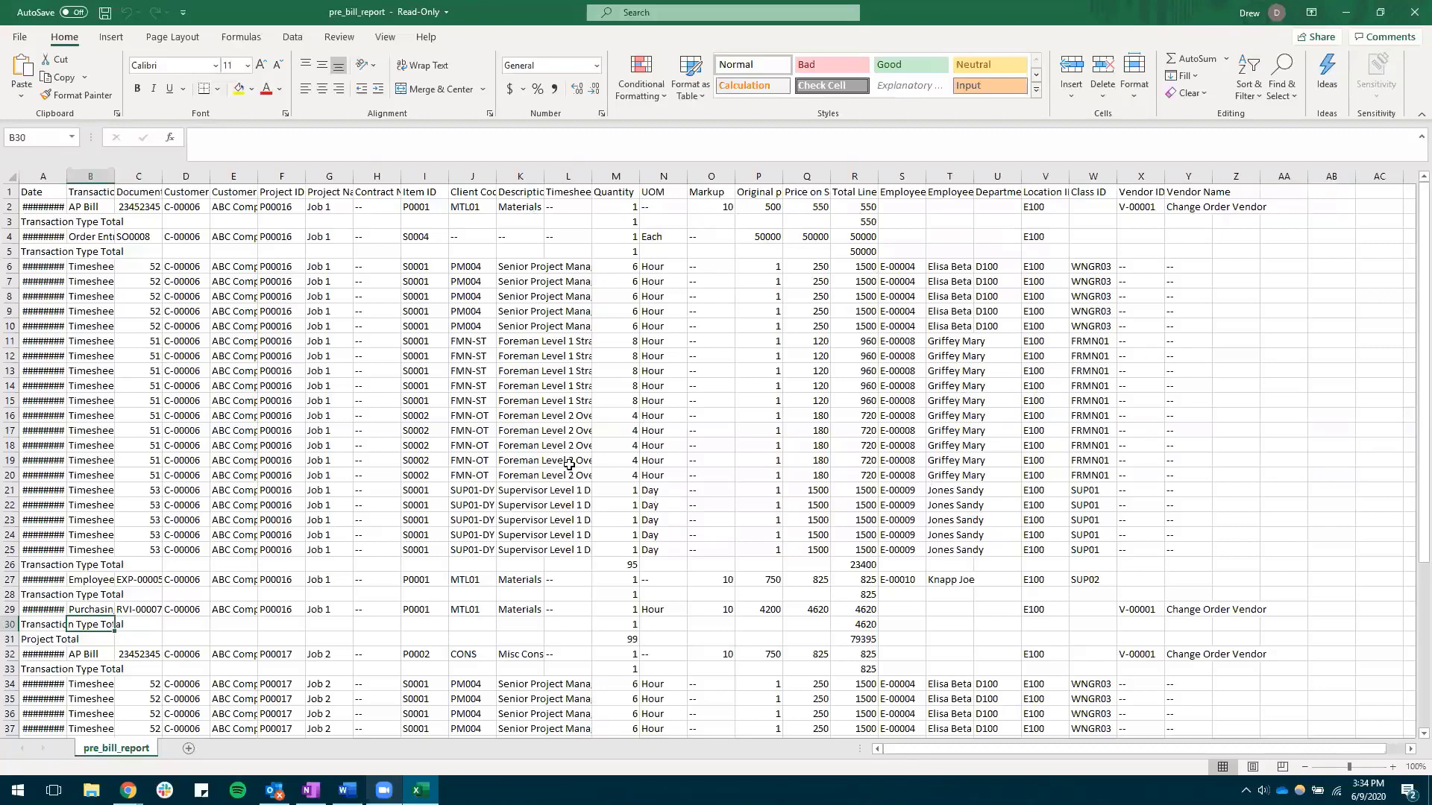
{"action": "scroll", "coordinate": [324, 552], "scroll_direction": "down", "scroll_amount": 1}
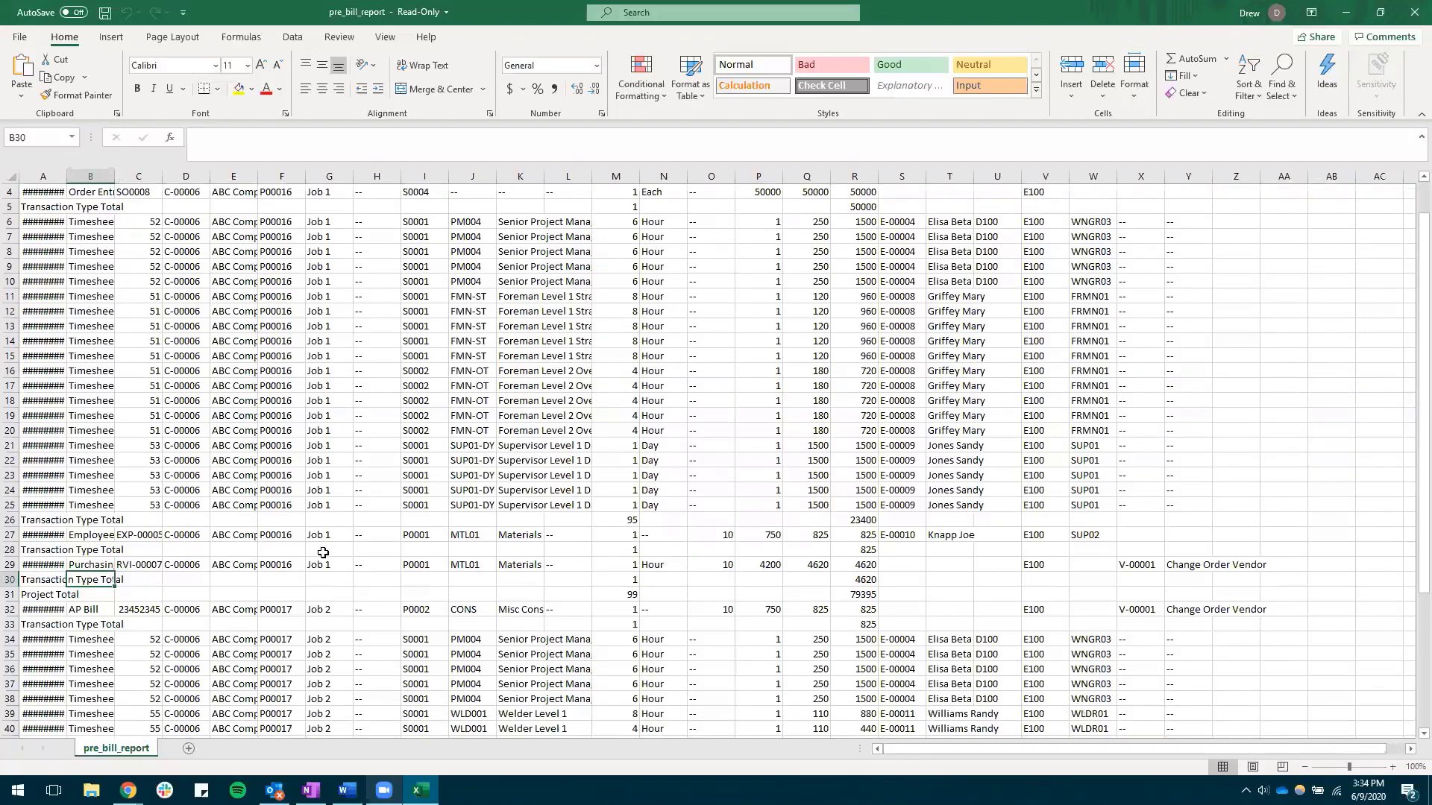
{"action": "scroll", "coordinate": [322, 553], "scroll_direction": "down", "scroll_amount": 7}
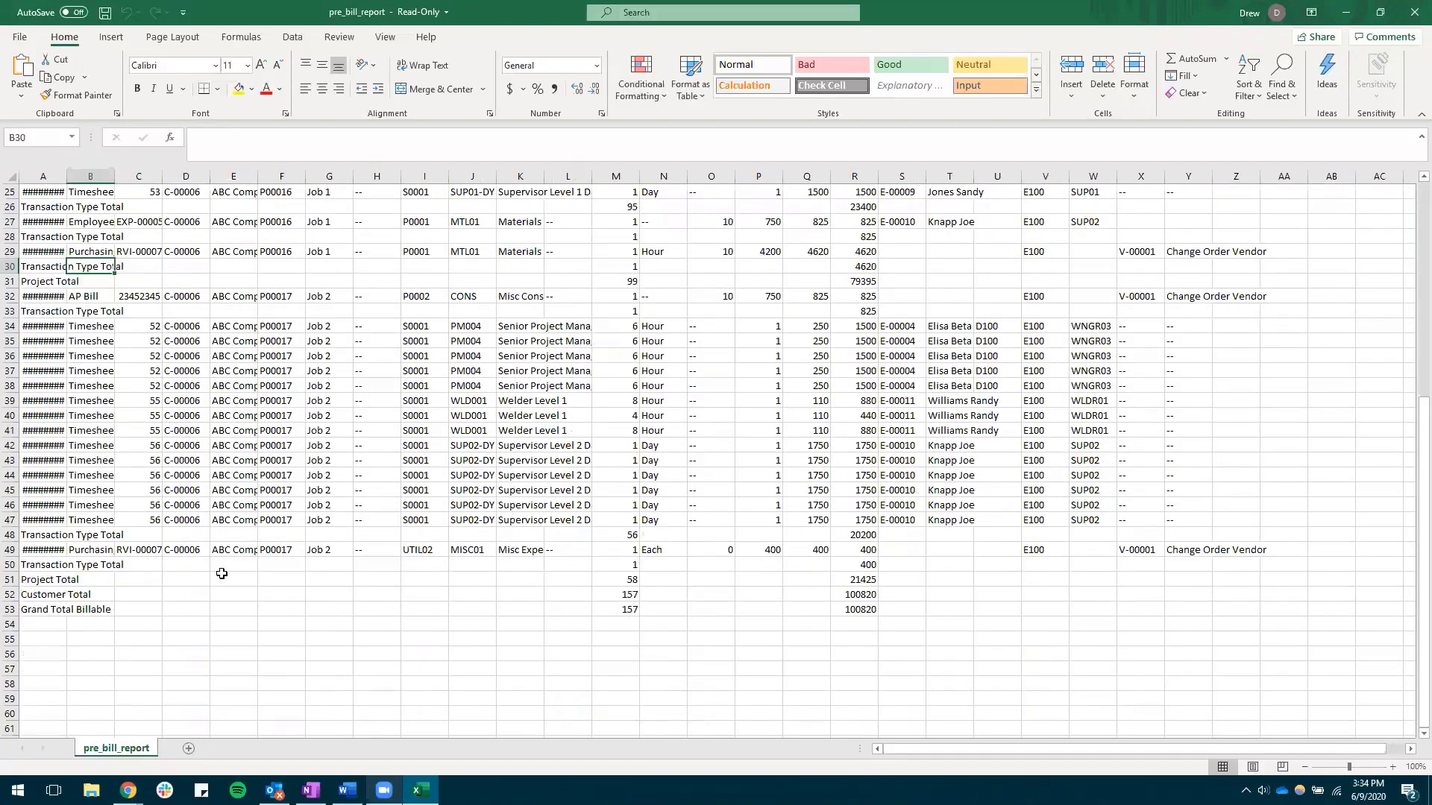
Check the Job 2 project total, customer total and grand total billable, and return to the start of the pre-bill report.
{"action": "left_click", "coordinate": [851, 577]}
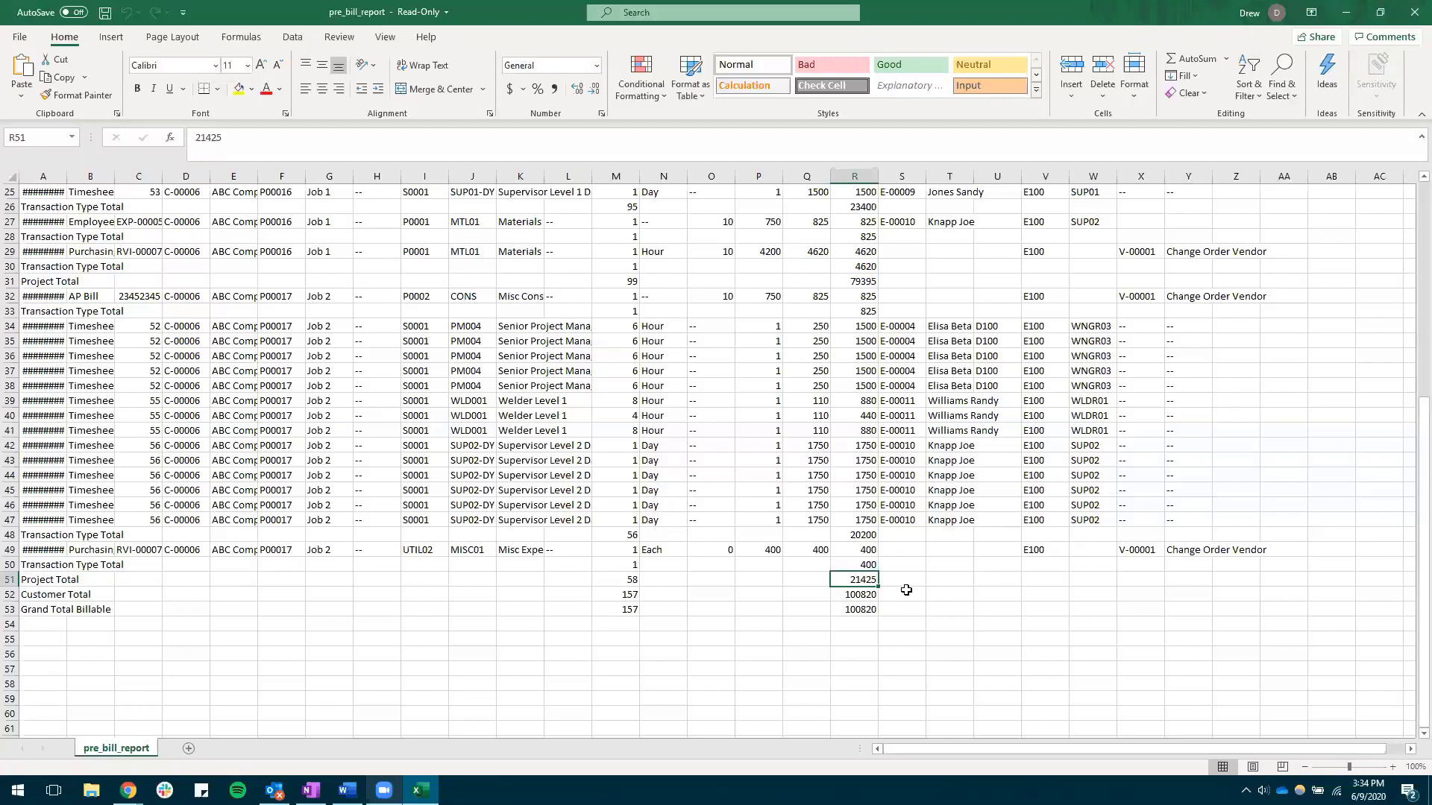
{"action": "left_click", "coordinate": [861, 593]}
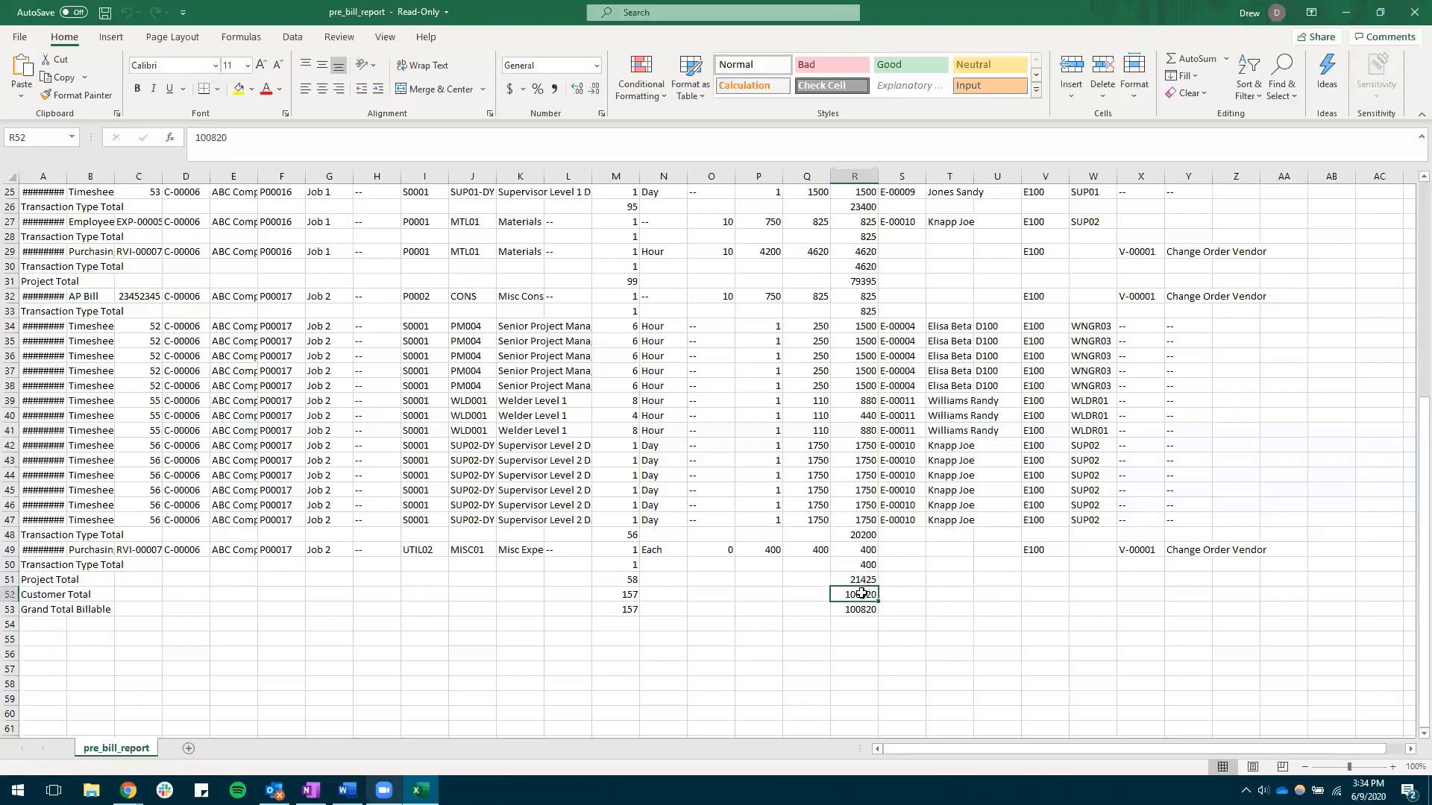
{"action": "left_click", "coordinate": [845, 612]}
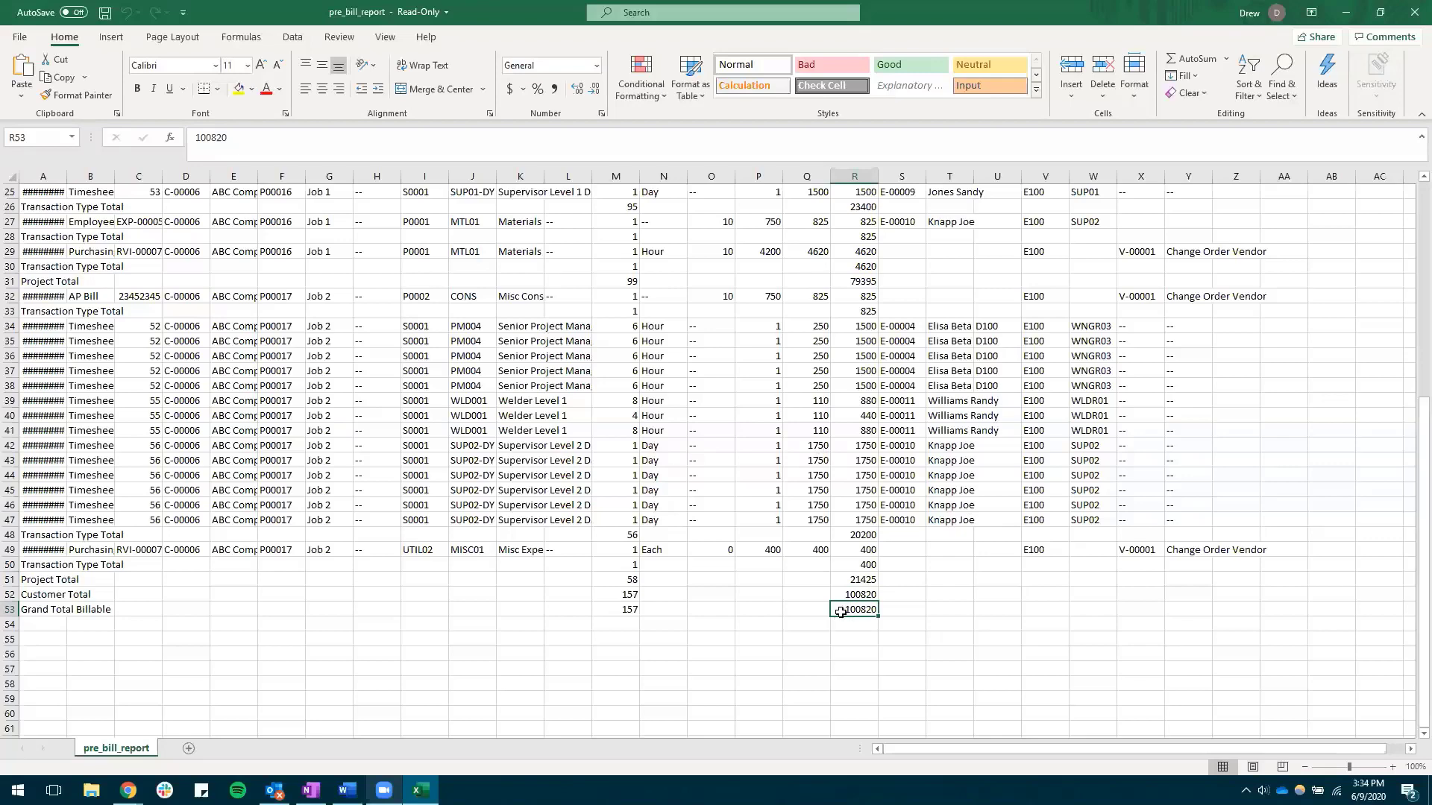
{"action": "scroll", "coordinate": [772, 410], "scroll_direction": "up", "scroll_amount": 8}
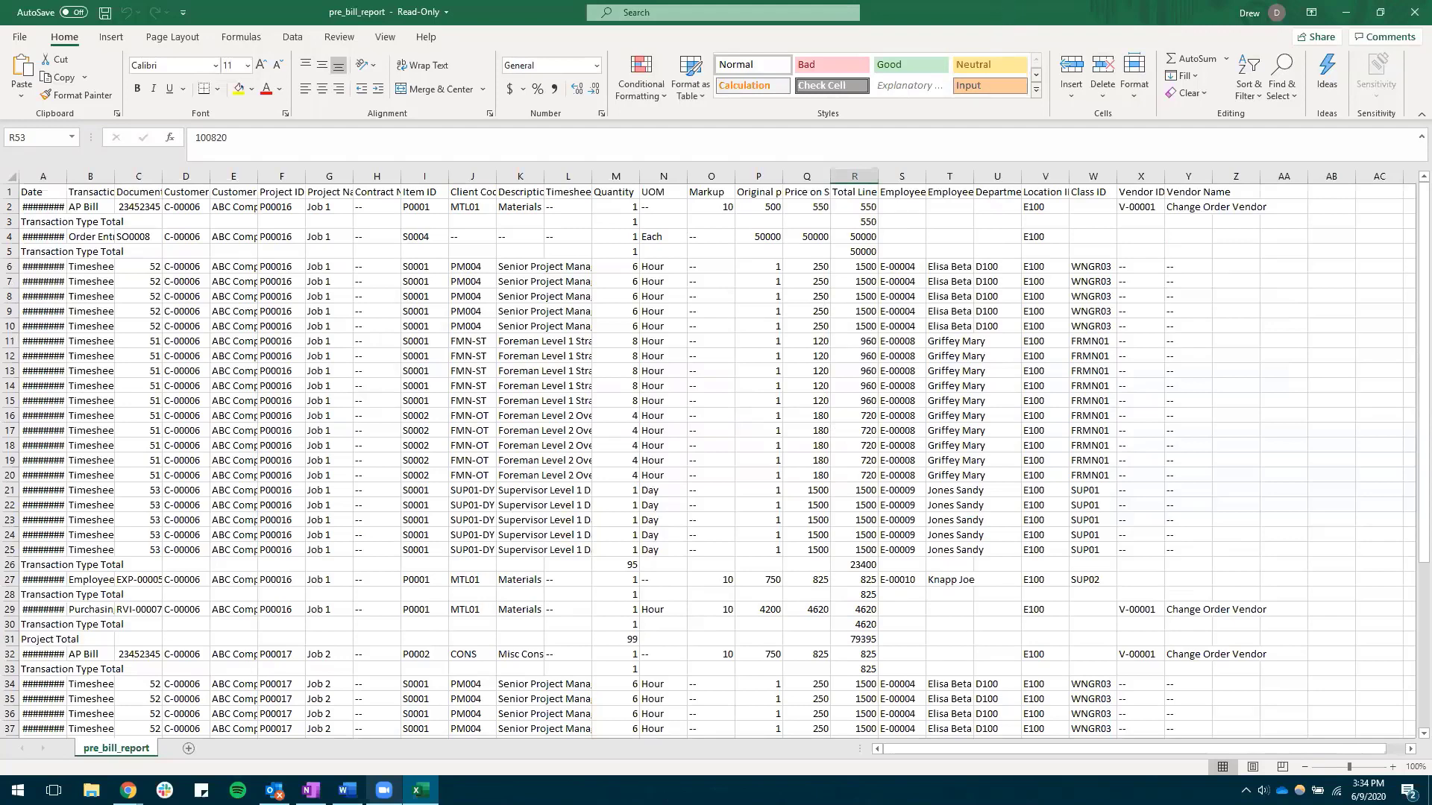
Switch back to Sage Intacct in the browser and open the Generate Invoices page for projects.
{"action": "left_click_drag", "start_coordinate": [1004, 9], "coordinate": [1004, 0]}
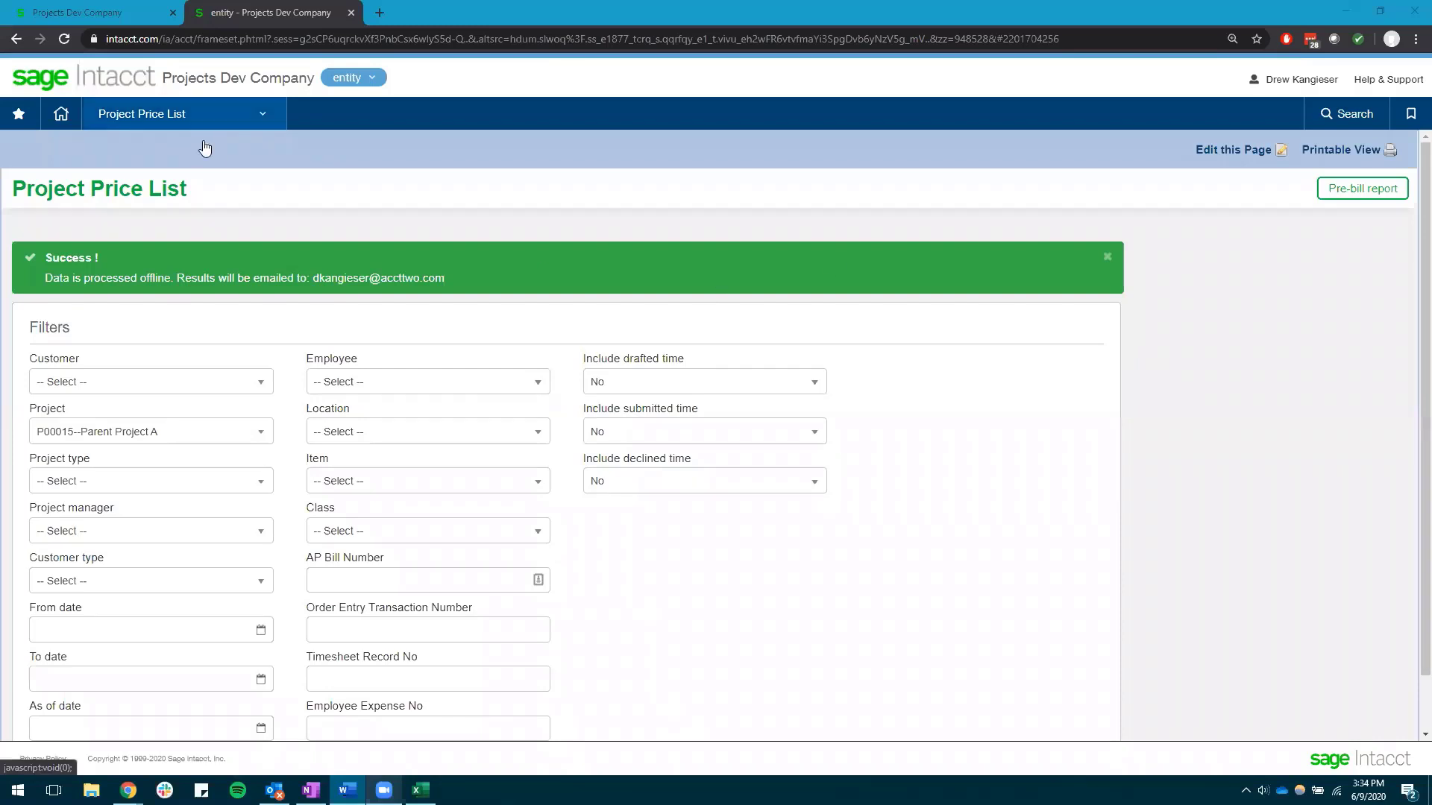
{"action": "left_click", "coordinate": [198, 116]}
{"action": "mouse_move", "coordinate": [140, 403]}
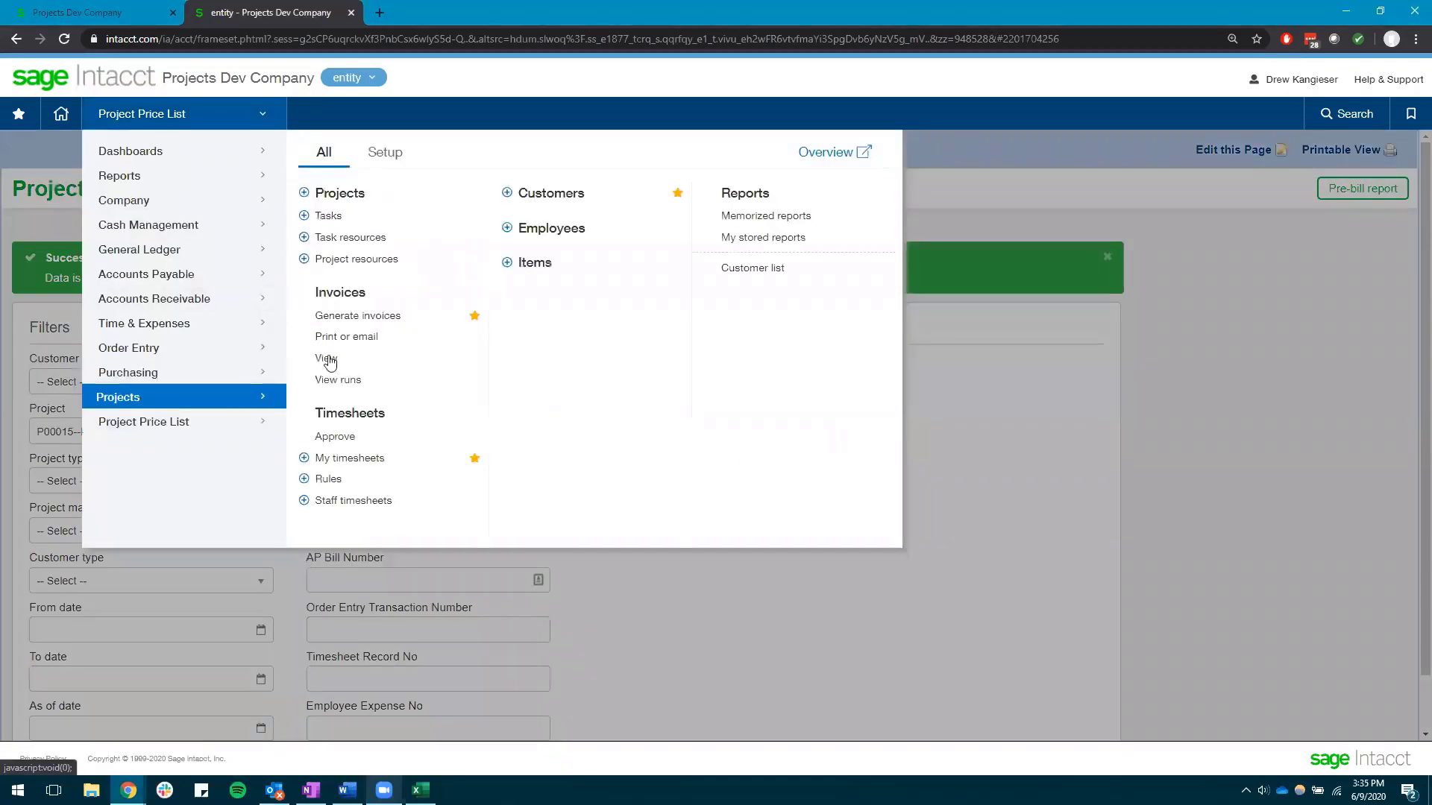
{"action": "left_click", "coordinate": [355, 317]}
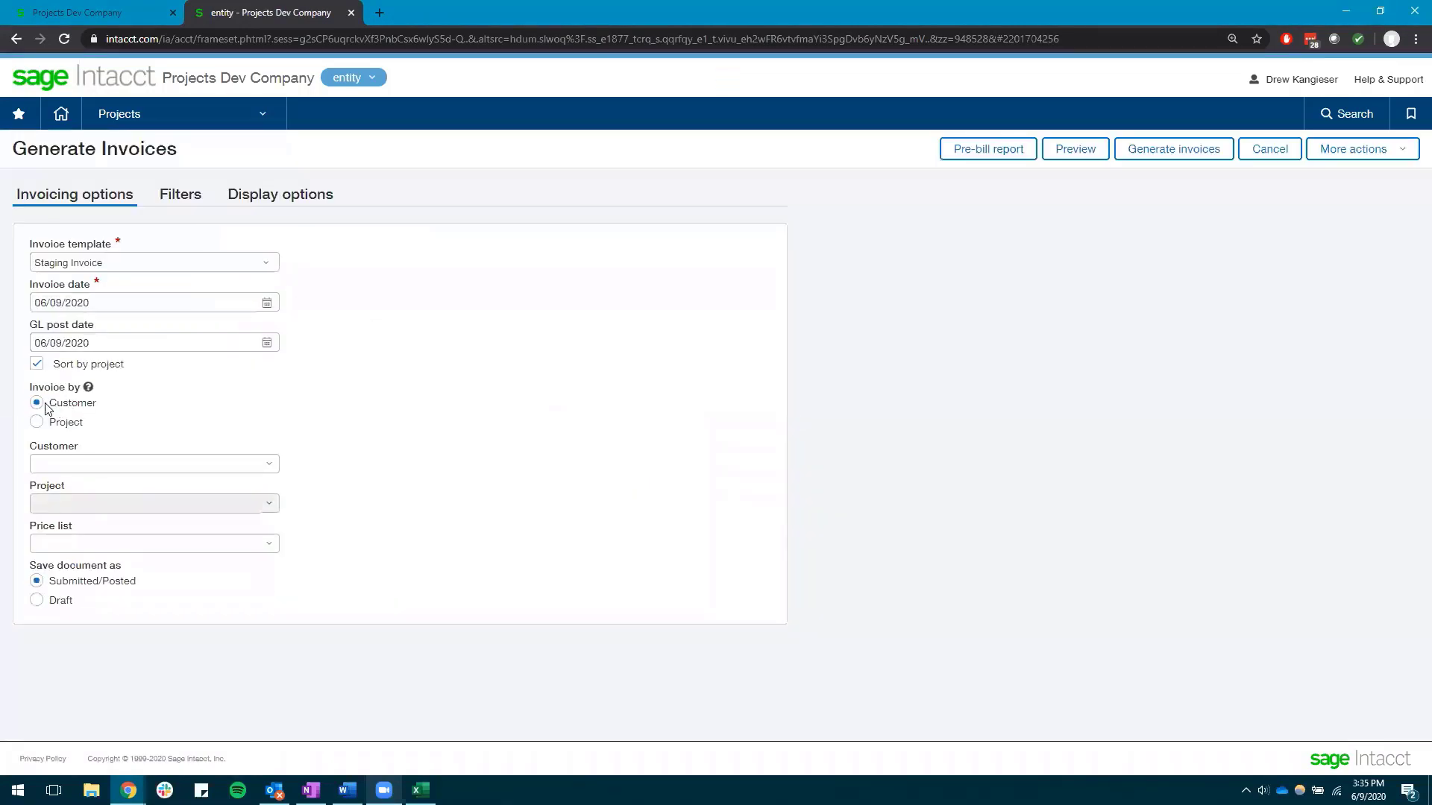
Generate invoices by project for P00015--Parent Project A, using the Staging Invoice template.
{"action": "left_click", "coordinate": [39, 423]}
{"action": "left_click", "coordinate": [269, 503]}
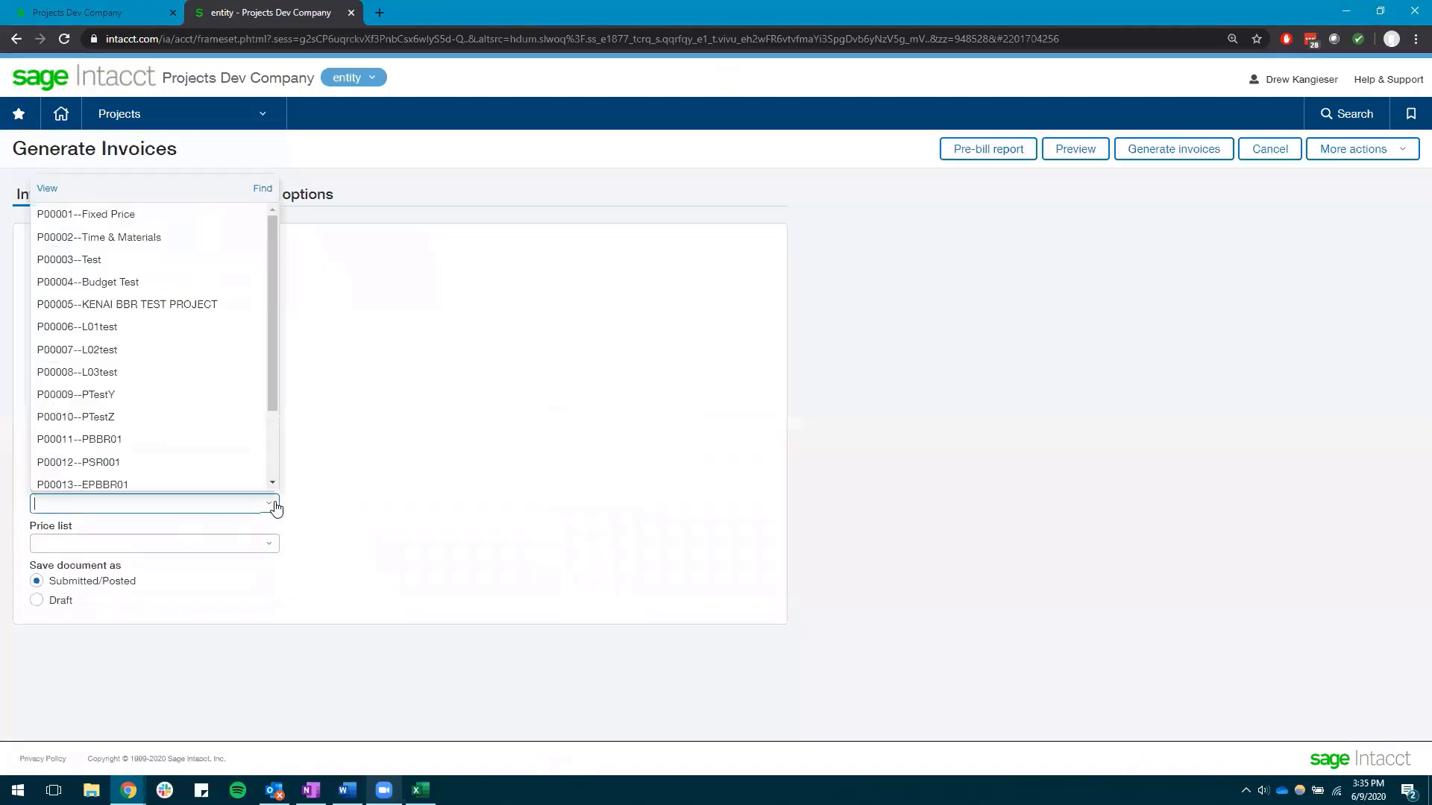
{"action": "scroll", "coordinate": [211, 377], "scroll_direction": "down", "scroll_amount": 2}
{"action": "left_click", "coordinate": [193, 436]}
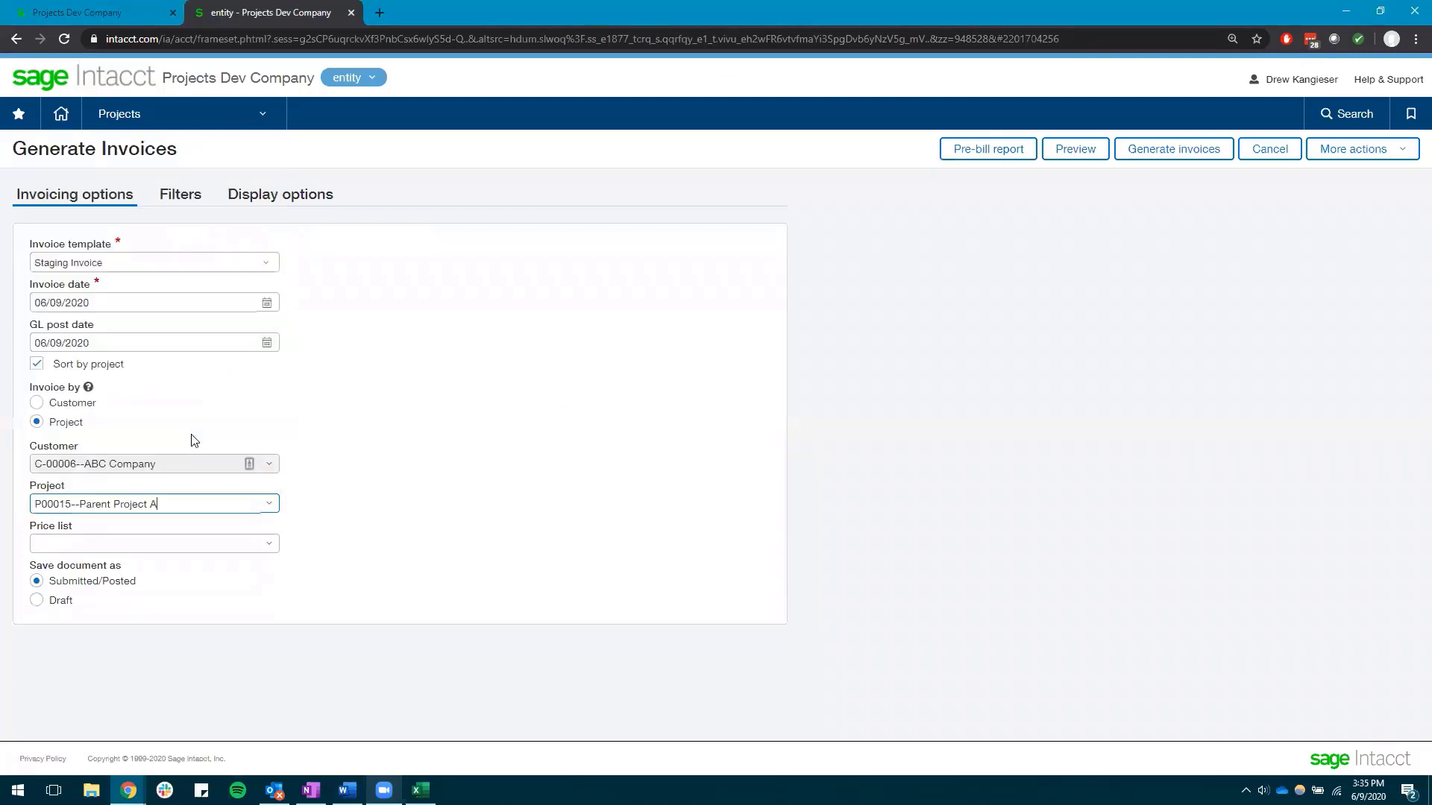
{"action": "left_click", "coordinate": [1166, 147]}
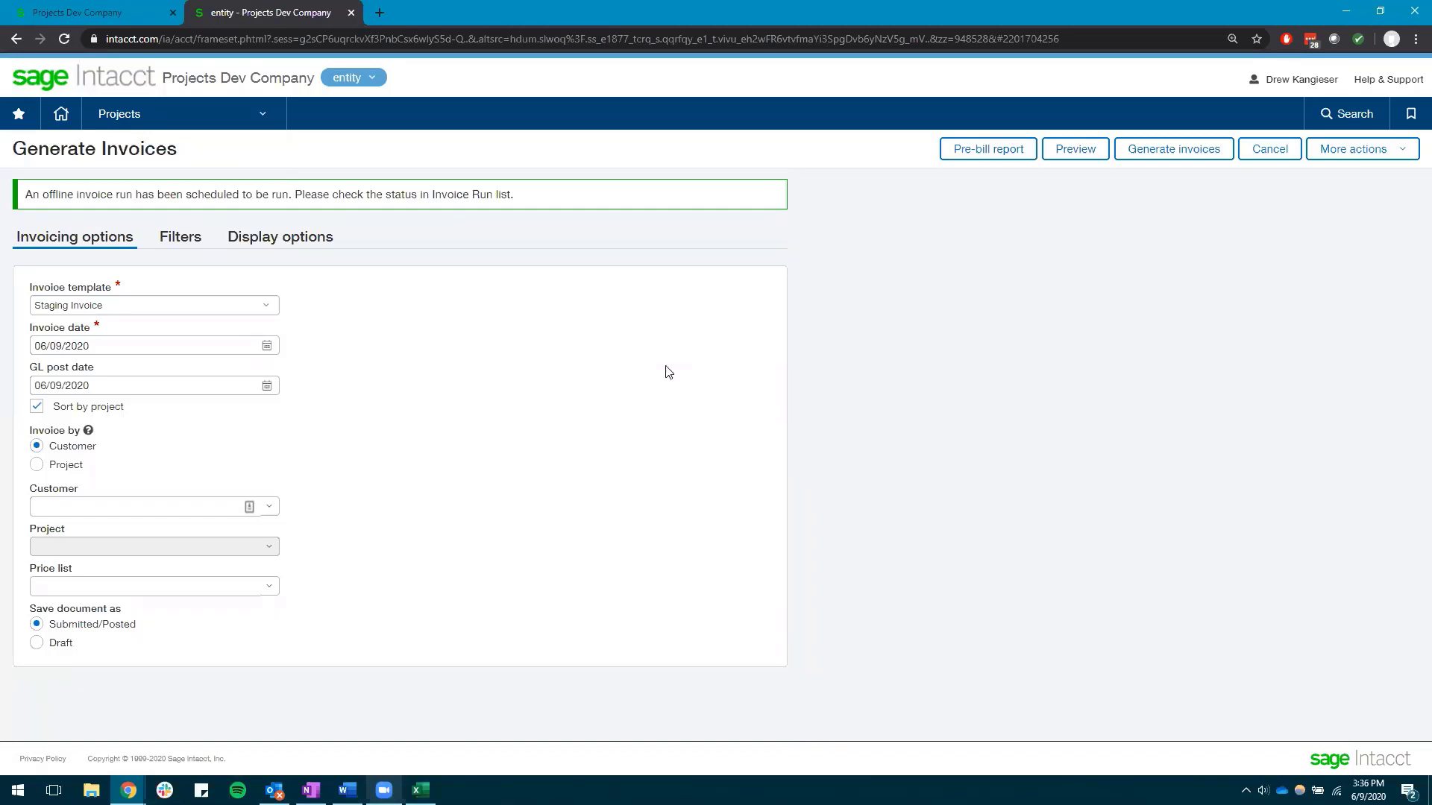
Open ABC Company's 06/09/2020 sales invoice for viewing from the Sales Invoice transactions in Order Entry.
{"action": "left_click", "coordinate": [163, 113]}
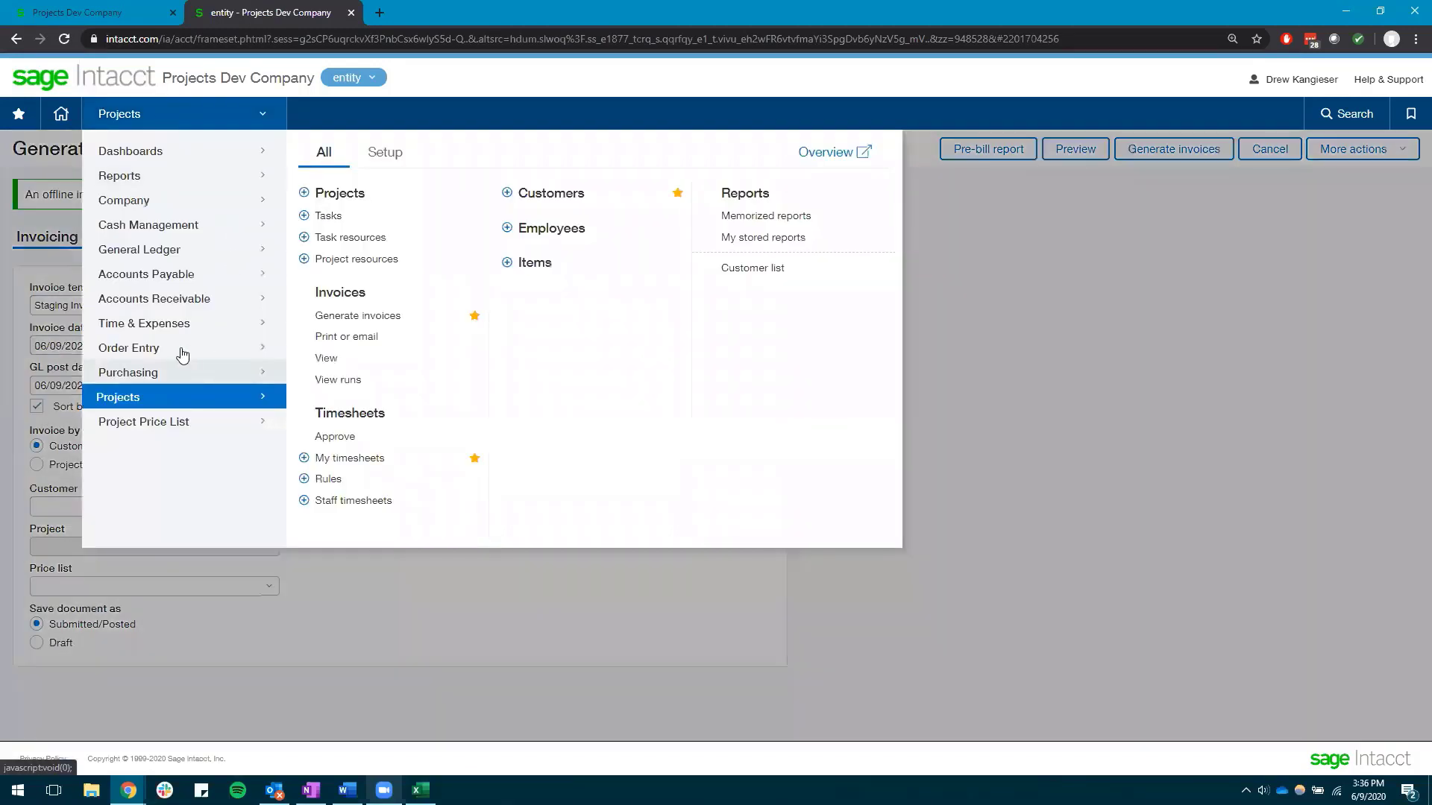
{"action": "left_click", "coordinate": [346, 308]}
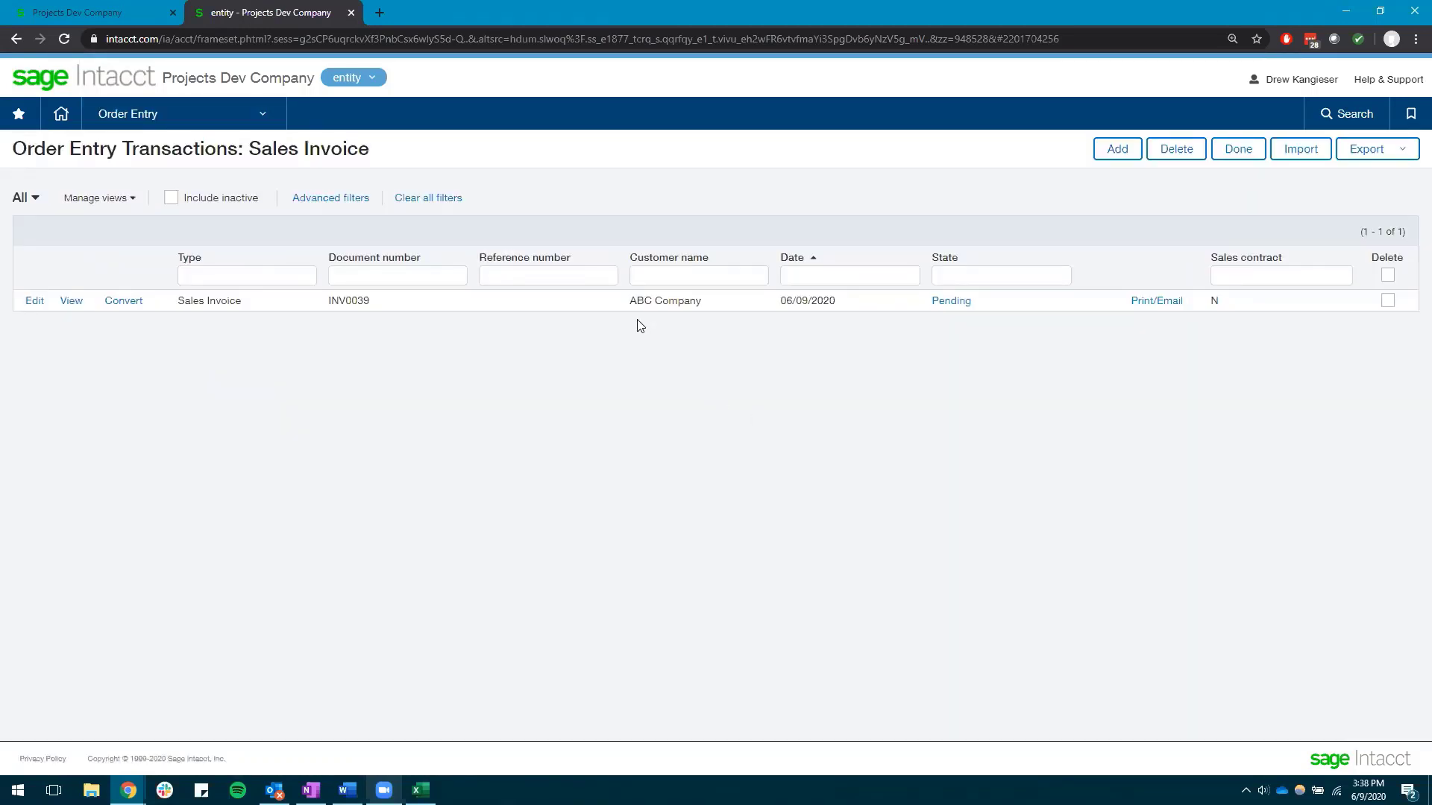
{"action": "left_click", "coordinate": [72, 301]}
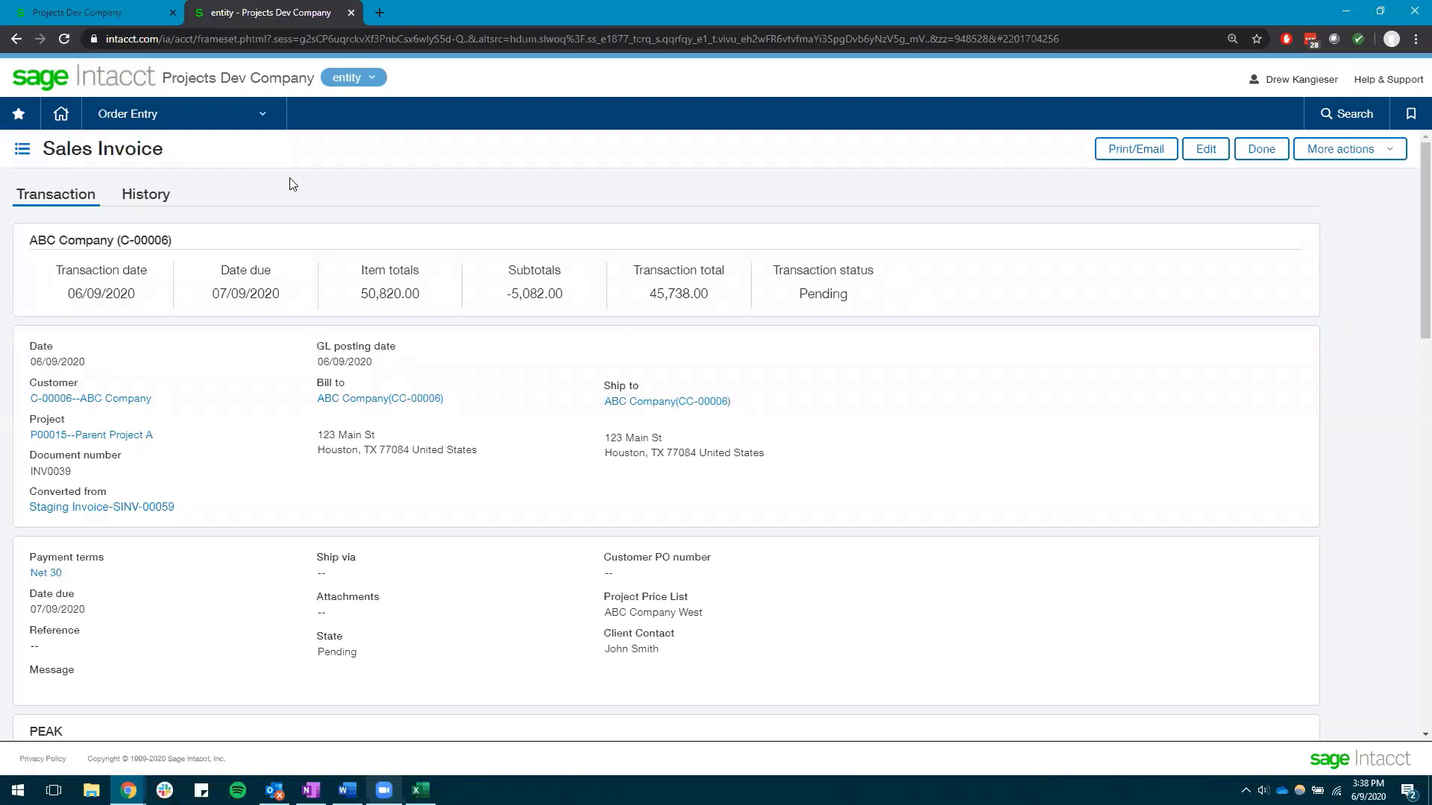
{"action": "left_click", "coordinate": [16, 38]}
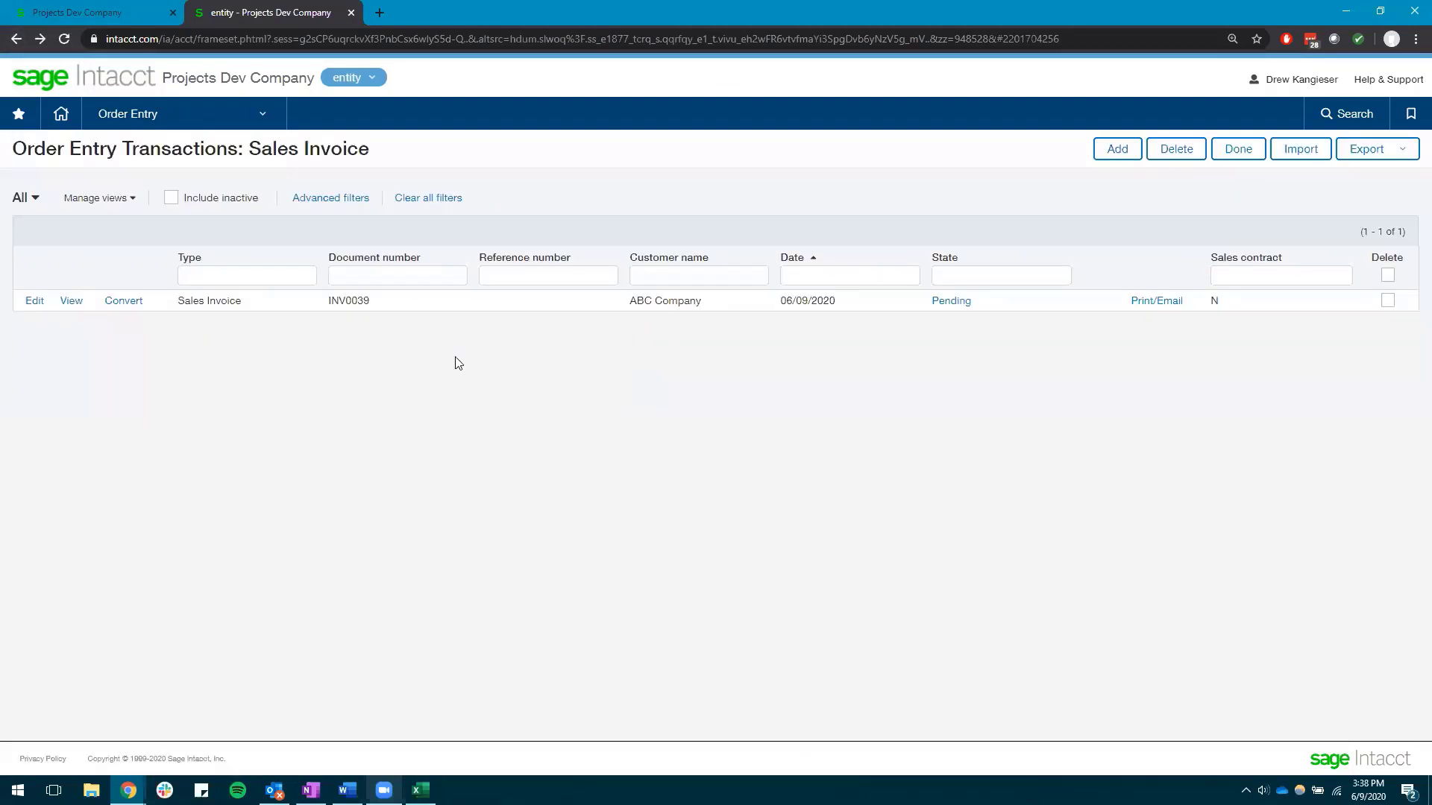
{"action": "left_click", "coordinate": [70, 301]}
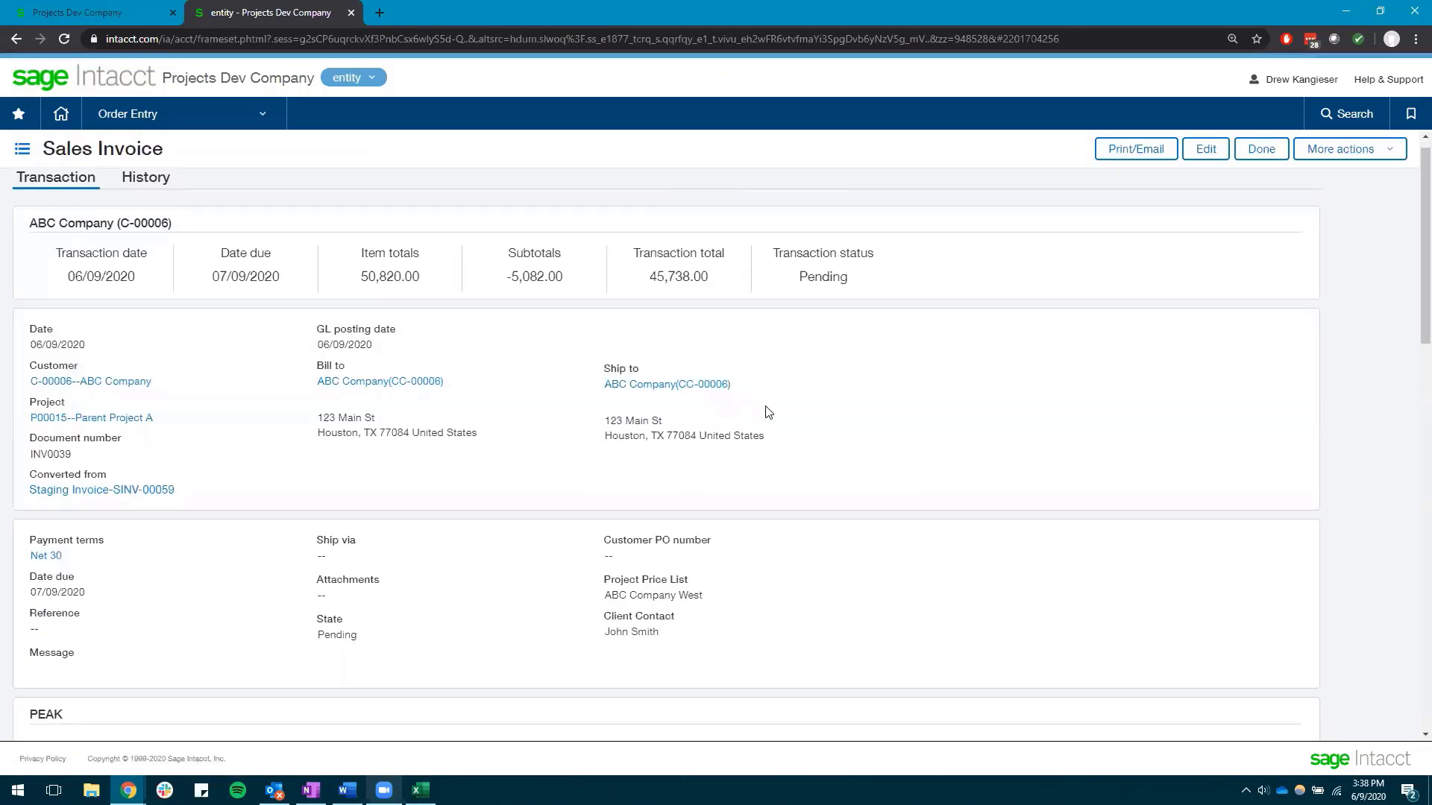
Examine the sales invoice's header, price list descriptions, dates, projects, AP costs and prices in the entries, and the subtotals.
{"action": "scroll", "coordinate": [768, 412], "scroll_direction": "down", "scroll_amount": 4}
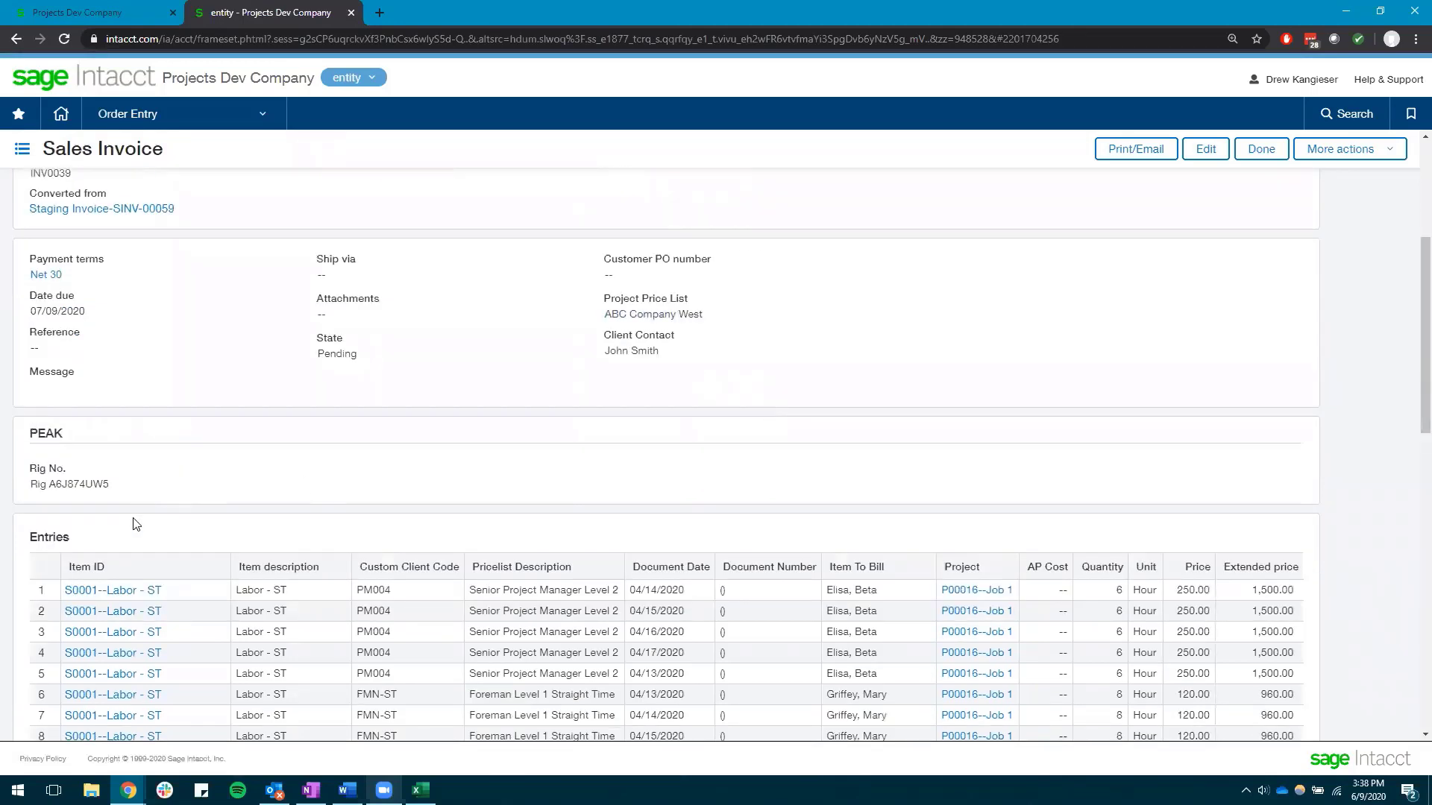
{"action": "scroll", "coordinate": [123, 495], "scroll_direction": "down", "scroll_amount": 4}
{"action": "scroll", "coordinate": [246, 373], "scroll_direction": "down", "scroll_amount": 8}
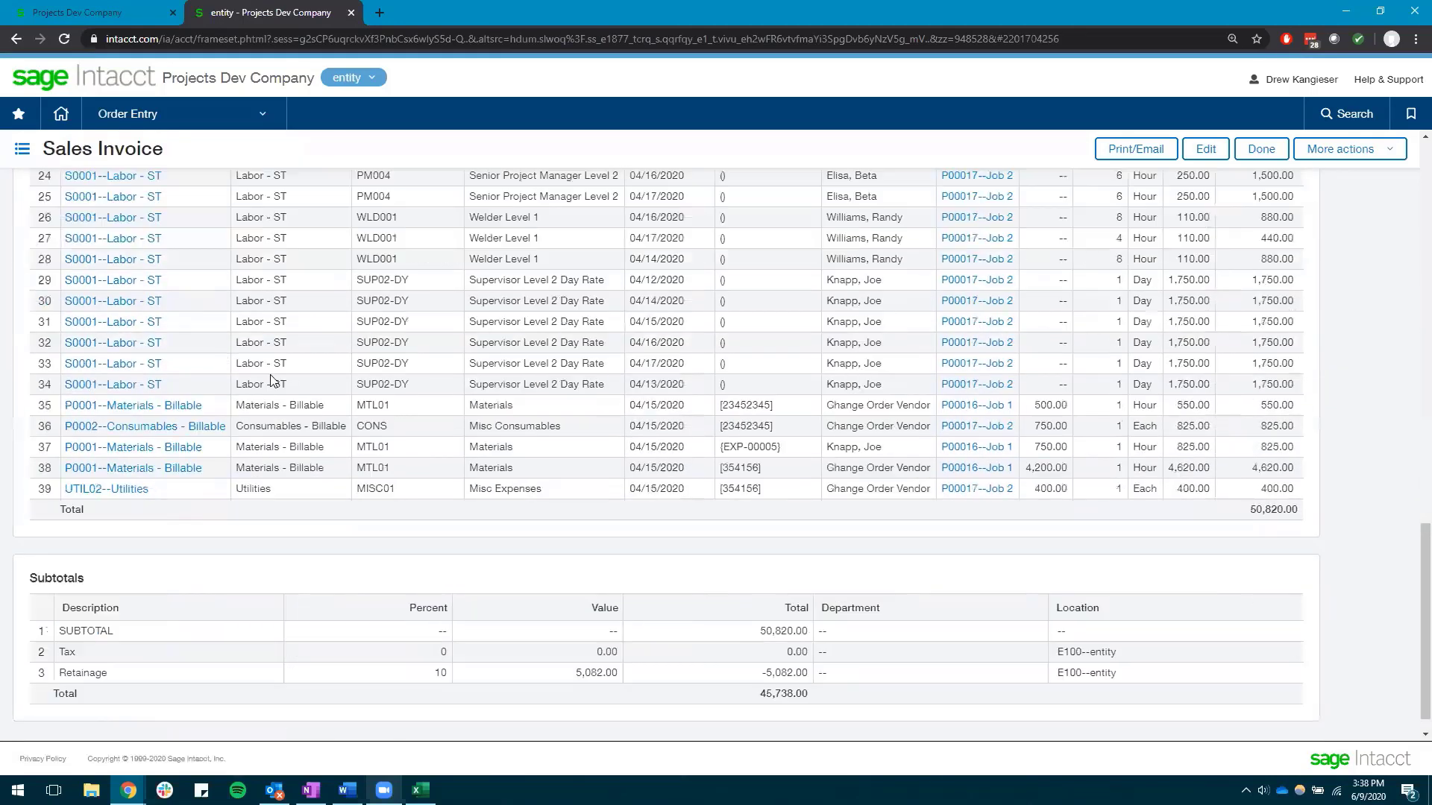
{"action": "scroll", "coordinate": [284, 379], "scroll_direction": "up", "scroll_amount": 3}
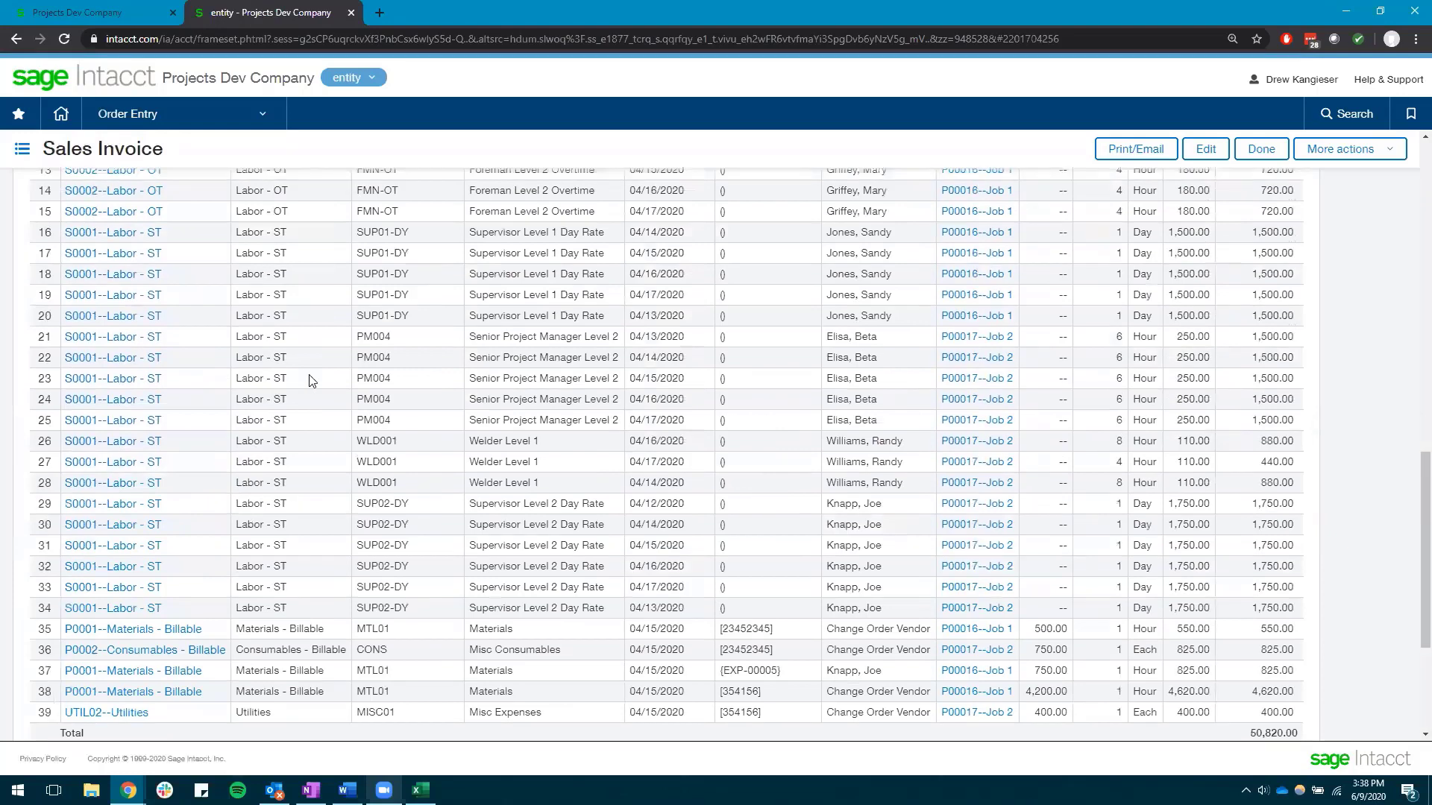
{"action": "scroll", "coordinate": [306, 378], "scroll_direction": "up", "scroll_amount": 5}
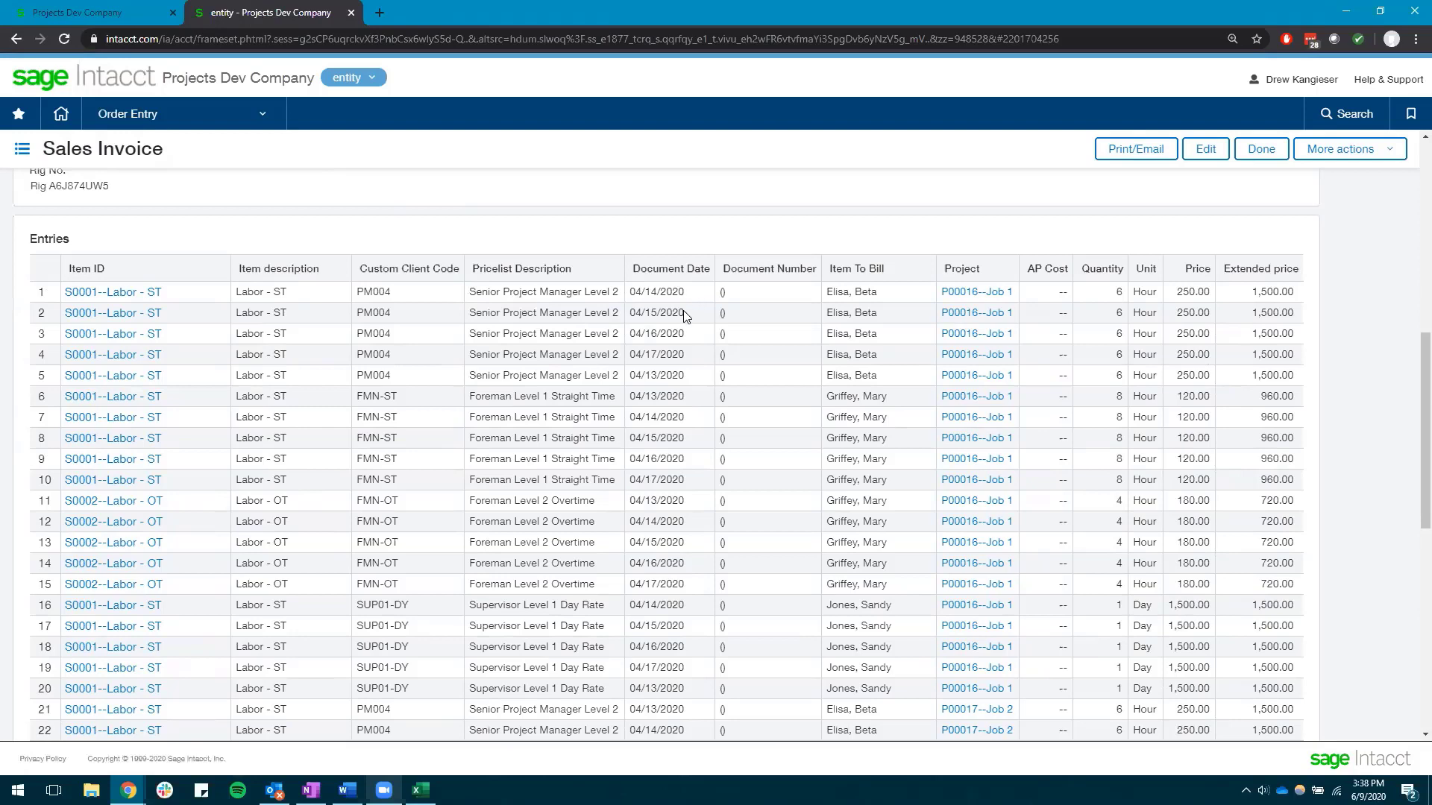
{"action": "scroll", "coordinate": [683, 306], "scroll_direction": "down", "scroll_amount": 6}
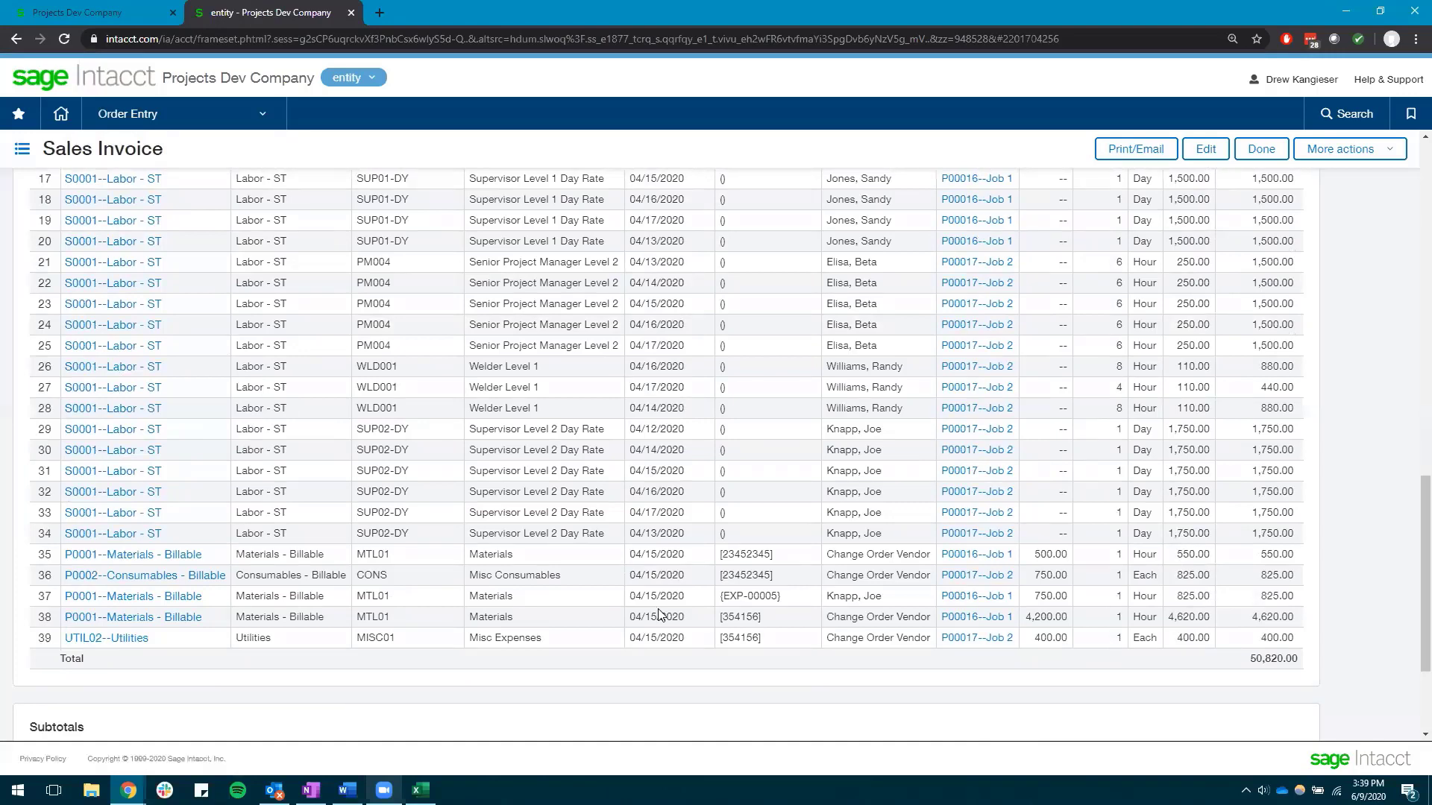
{"action": "scroll", "coordinate": [659, 612], "scroll_direction": "up", "scroll_amount": 12}
{"action": "scroll", "coordinate": [975, 507], "scroll_direction": "down", "scroll_amount": 6}
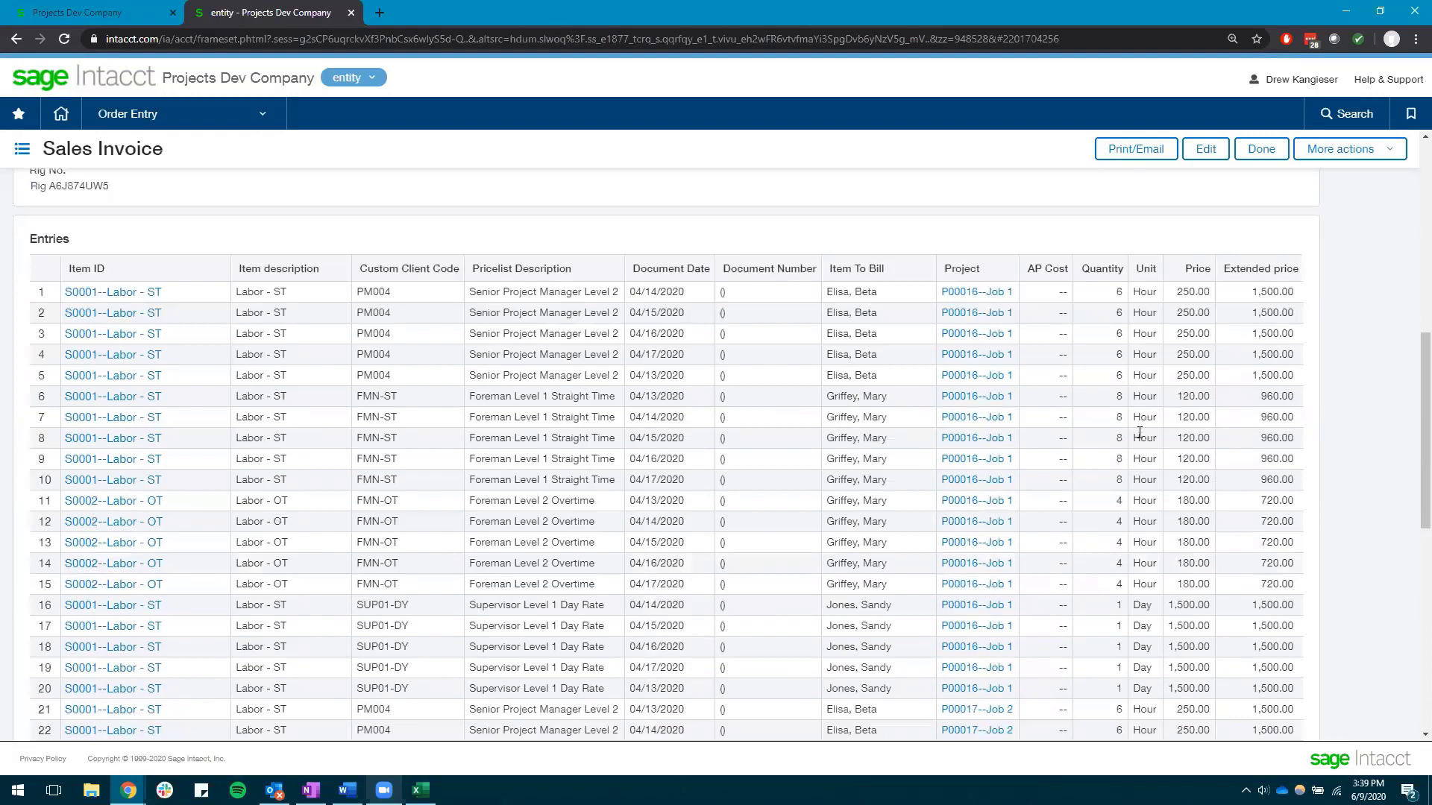
{"action": "scroll", "coordinate": [1139, 433], "scroll_direction": "down", "scroll_amount": 2}
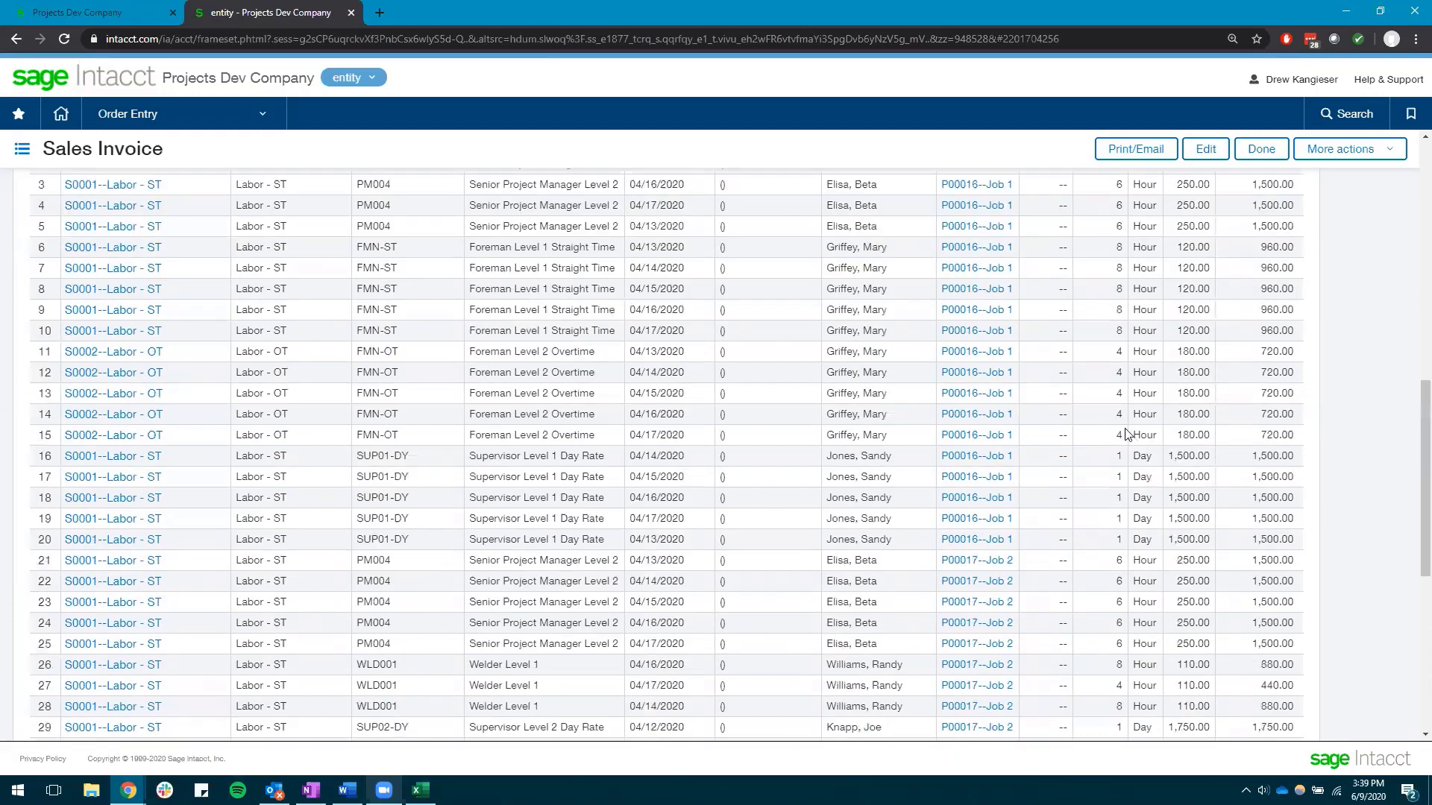
{"action": "scroll", "coordinate": [1126, 434], "scroll_direction": "down", "scroll_amount": 7}
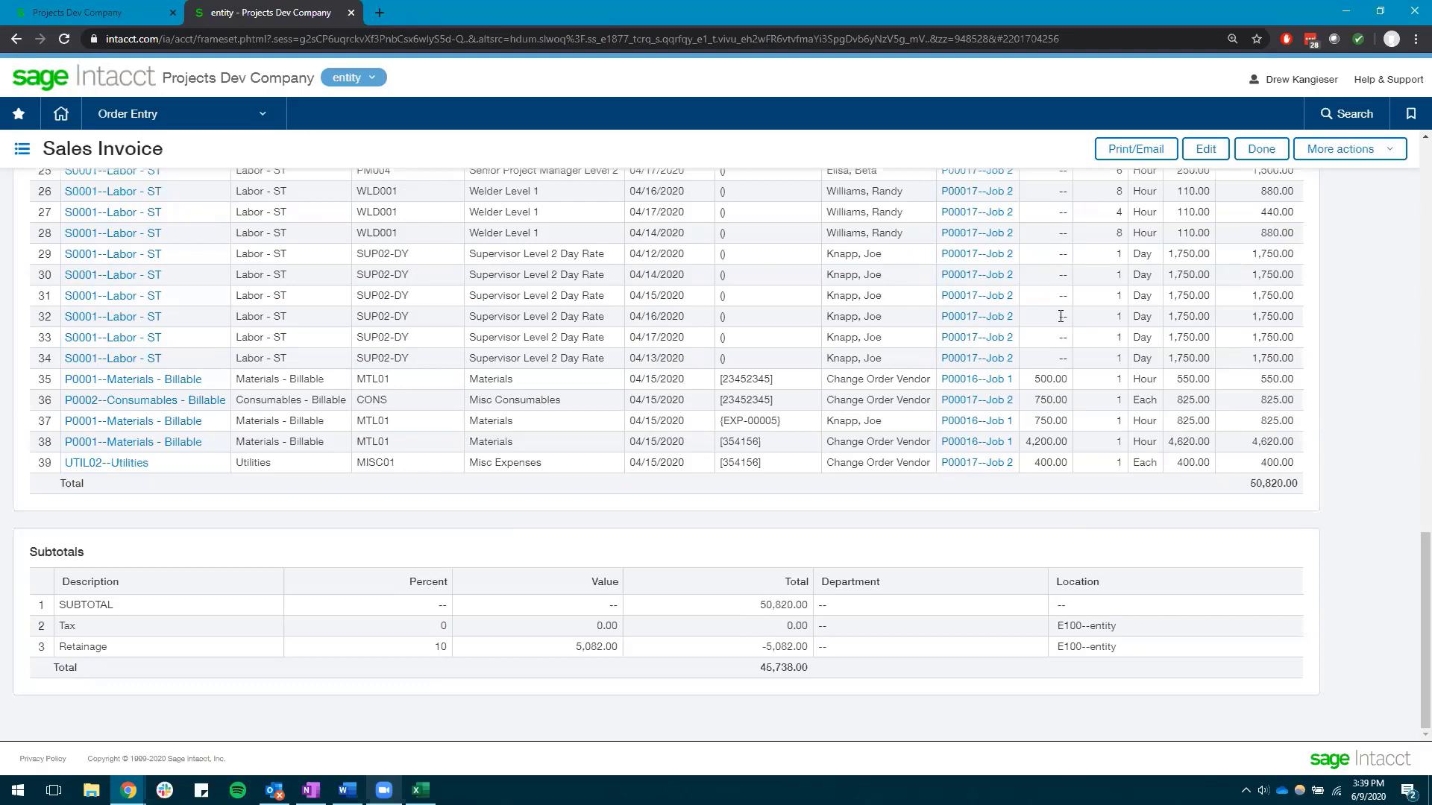
View the sales invoice as an enlarged PDF and review its labor, materials and misc lines down to the total.
{"action": "left_click", "coordinate": [1318, 151]}
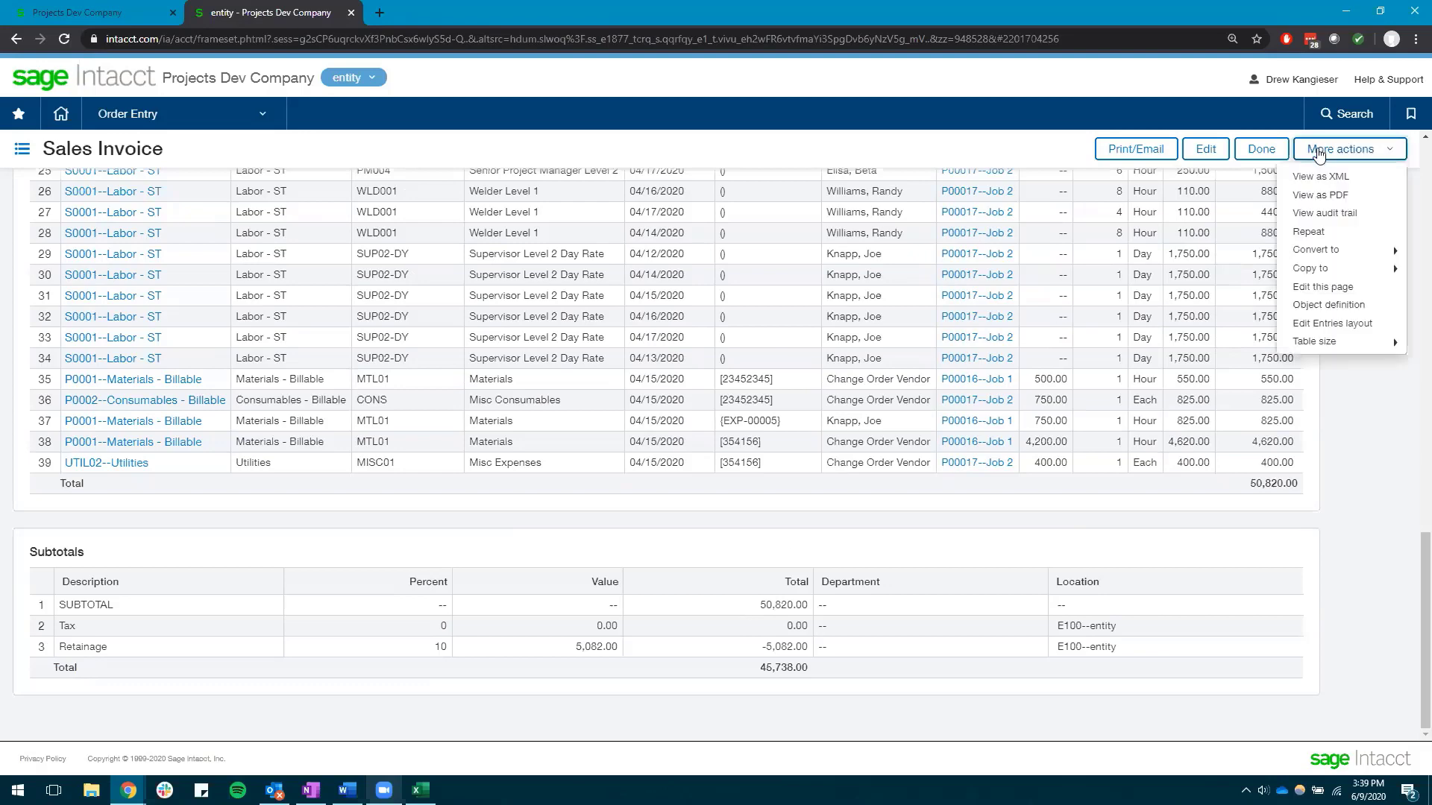
{"action": "left_click", "coordinate": [1331, 195]}
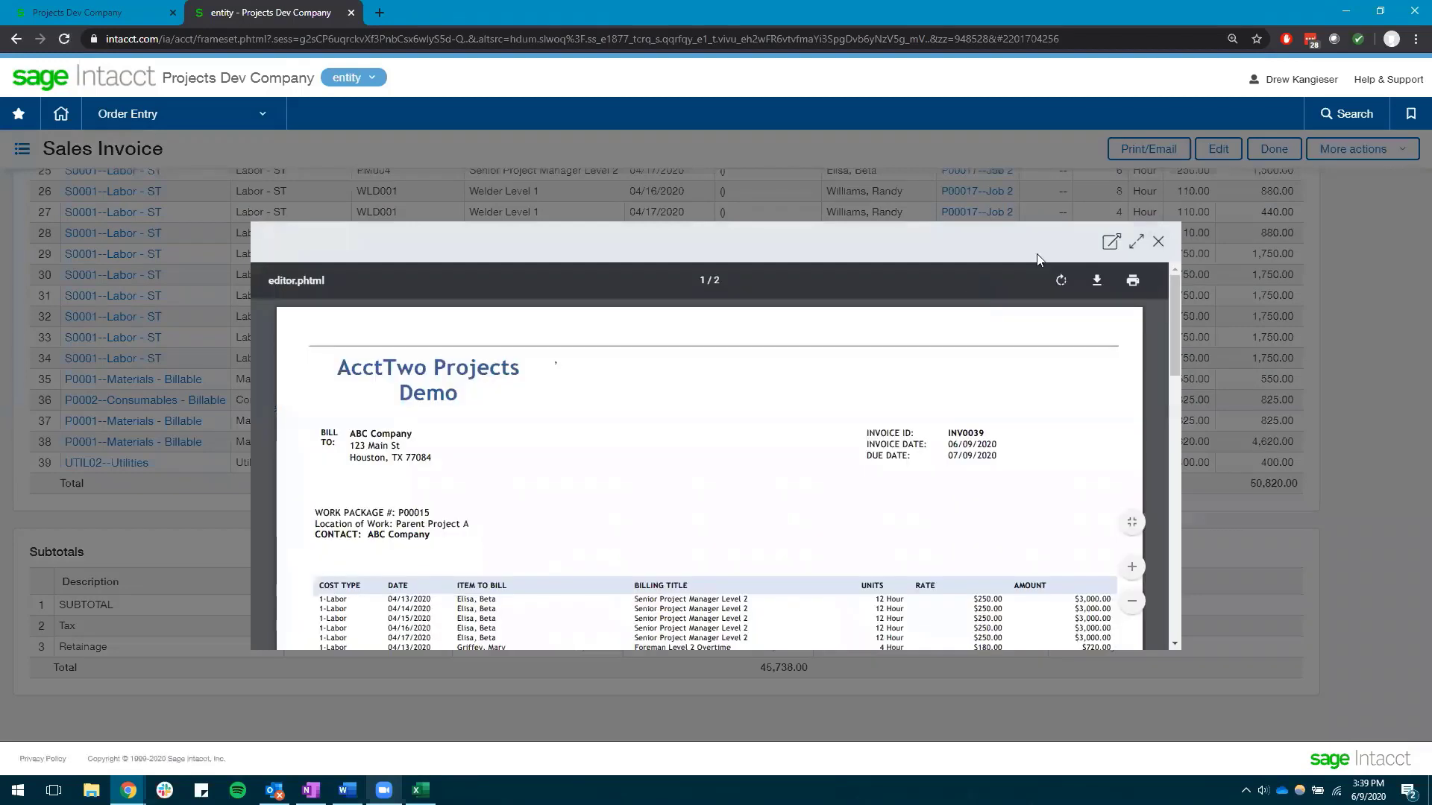
{"action": "left_click", "coordinate": [1136, 242]}
{"action": "scroll", "coordinate": [813, 340], "scroll_direction": "down", "scroll_amount": 3}
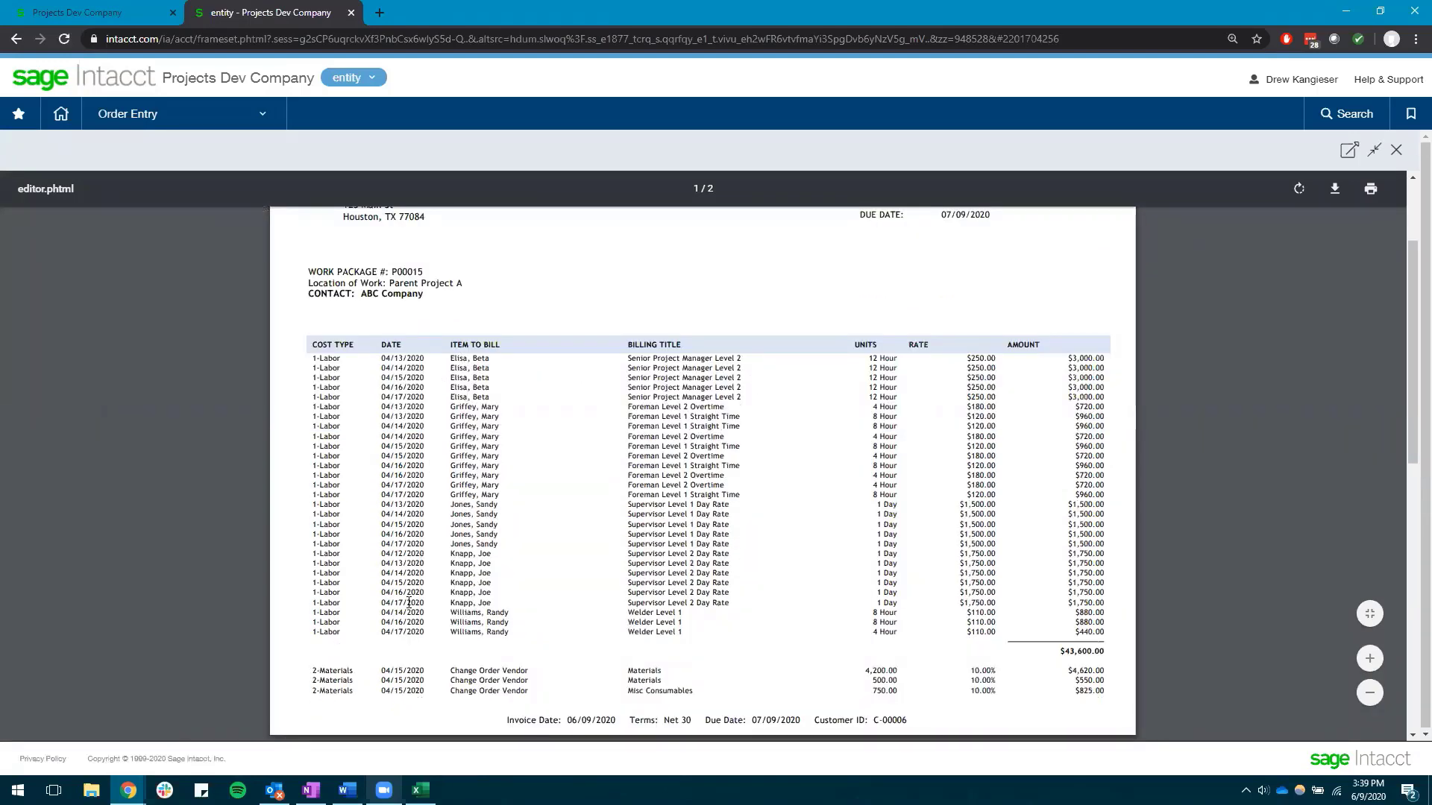
{"action": "scroll", "coordinate": [478, 550], "scroll_direction": "down", "scroll_amount": 1}
{"action": "scroll", "coordinate": [479, 550], "scroll_direction": "down", "scroll_amount": 3}
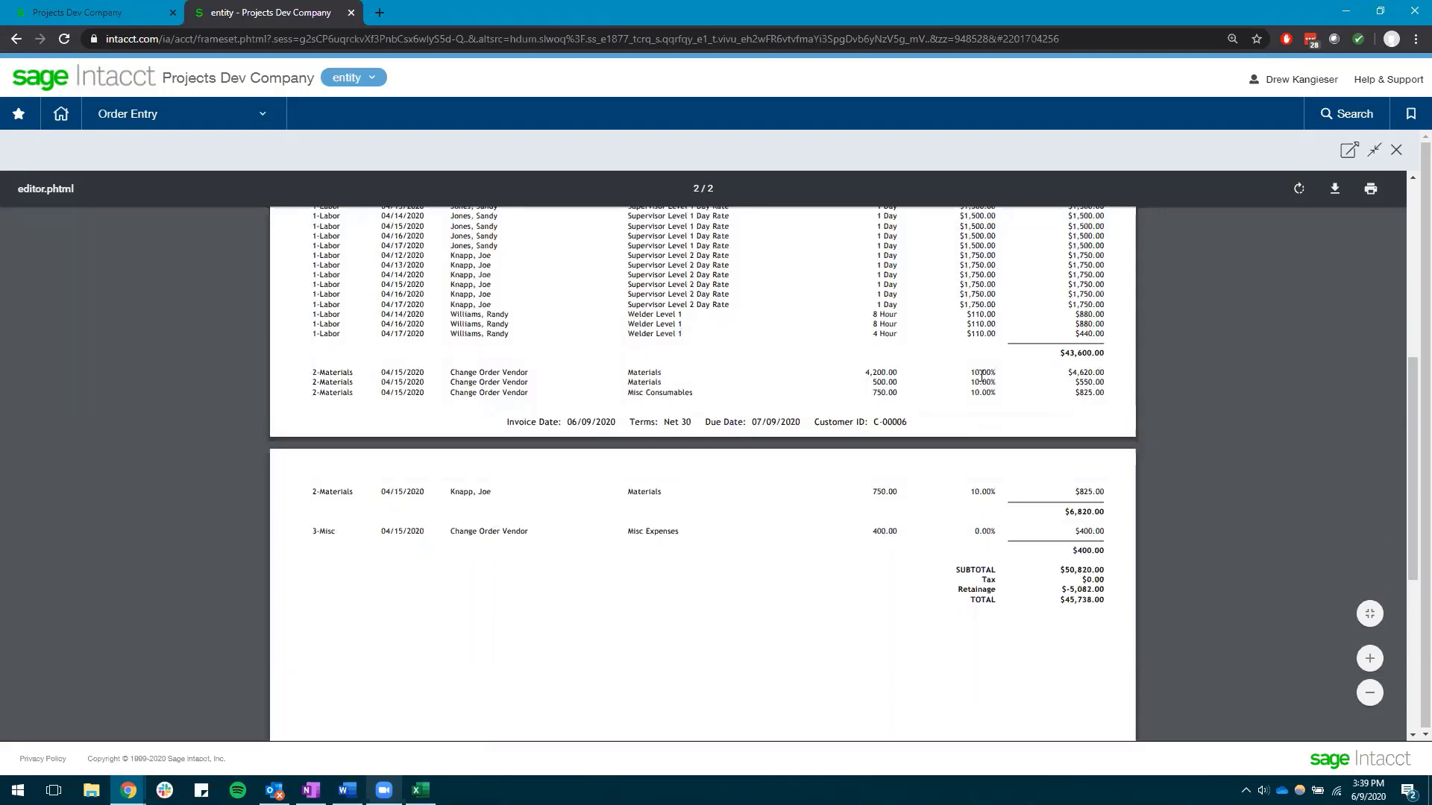
{"action": "scroll", "coordinate": [982, 377], "scroll_direction": "up", "scroll_amount": 4}
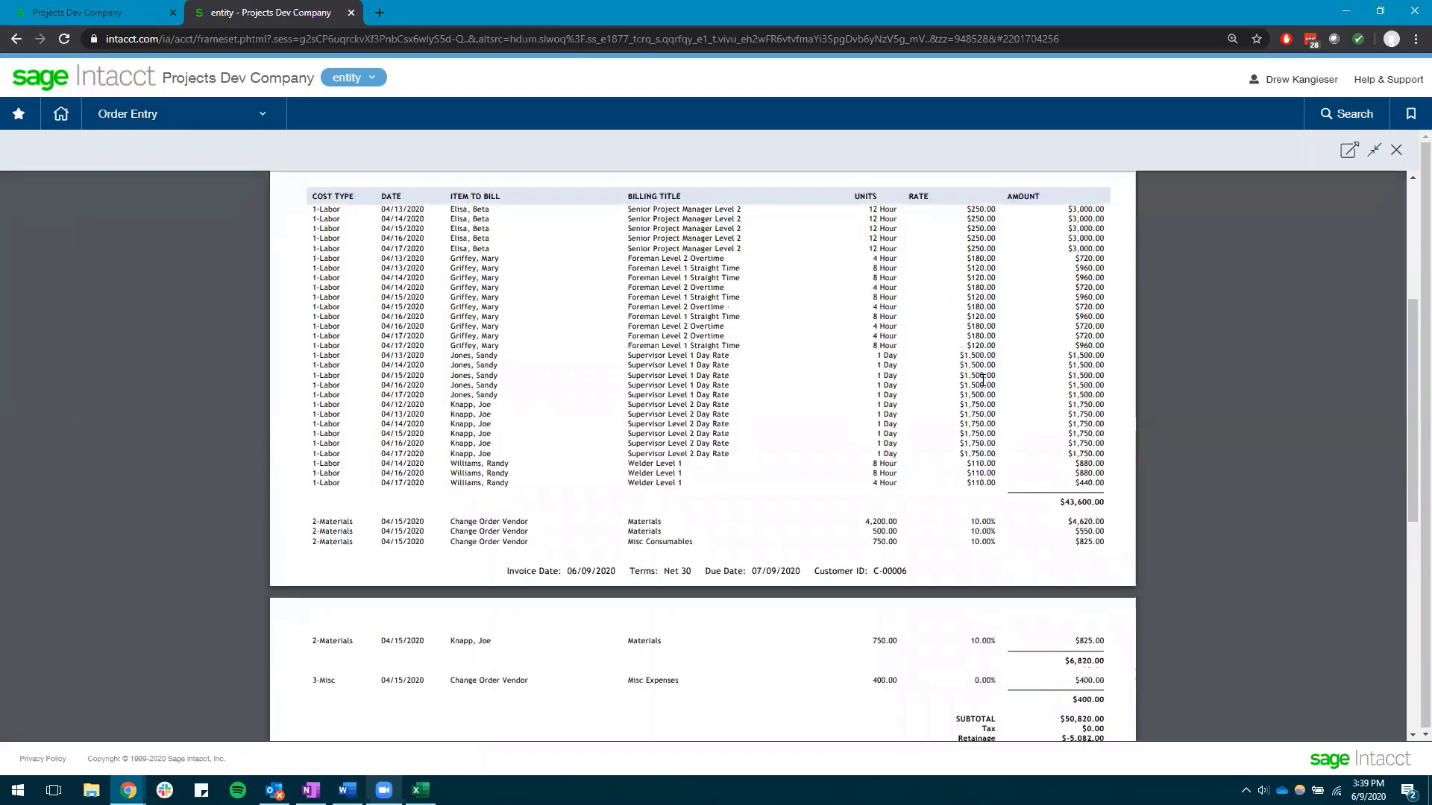